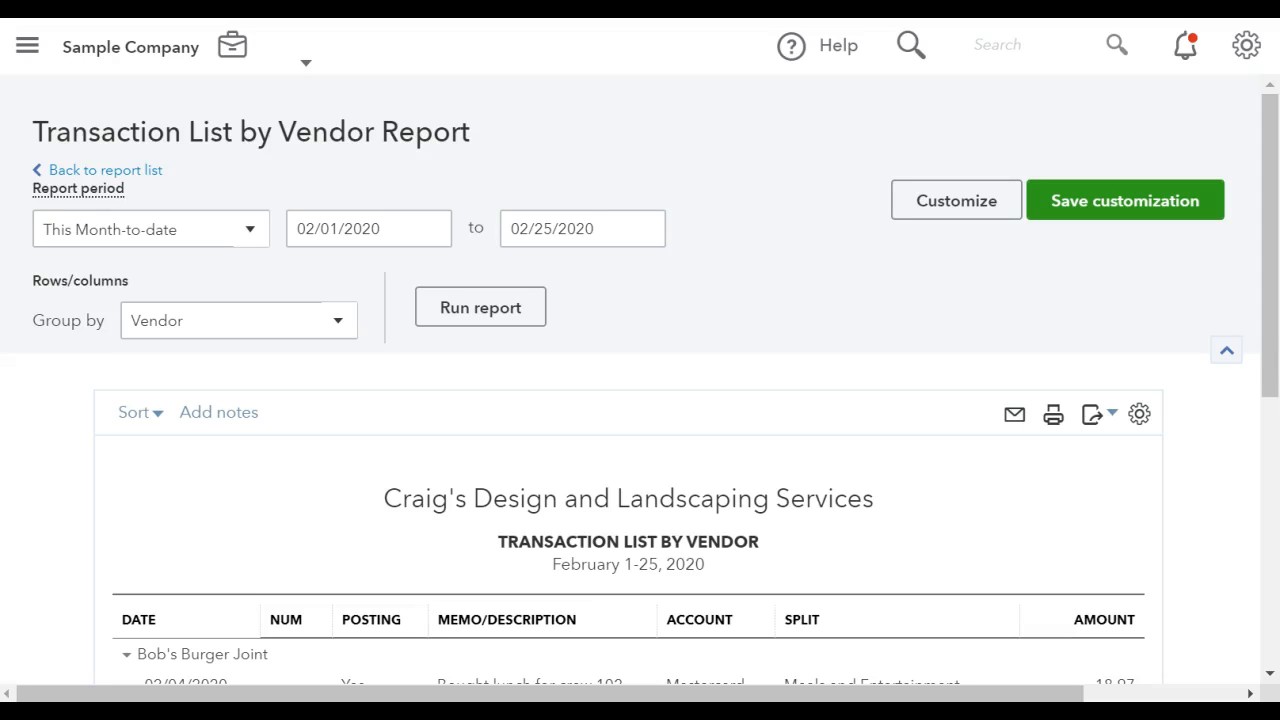
Review the month-to-date vendor transactions in the Transaction List by Vendor report, including their accounts, splits and amounts.
{"action": "scroll", "coordinate": [640, 375], "scroll_direction": "down", "scroll_amount": 2}
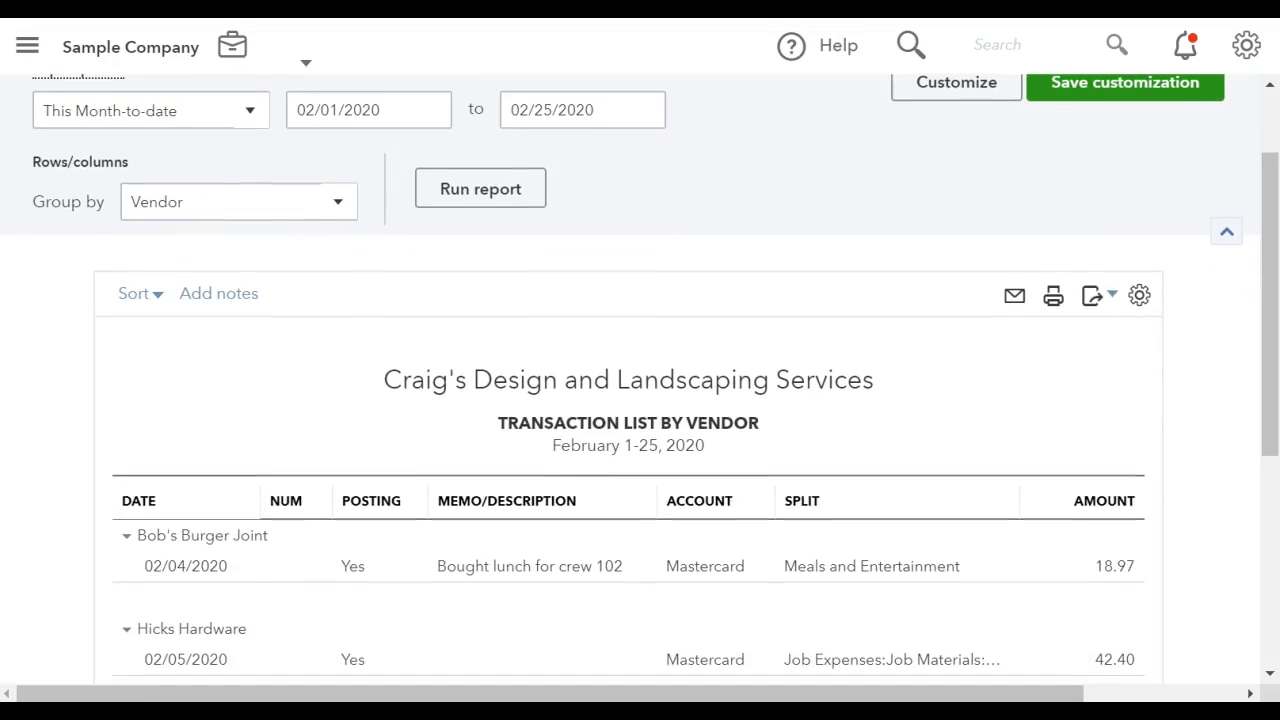
{"action": "scroll", "coordinate": [640, 375], "scroll_direction": "down", "scroll_amount": 2}
{"action": "scroll", "coordinate": [640, 375], "scroll_direction": "up", "scroll_amount": 1}
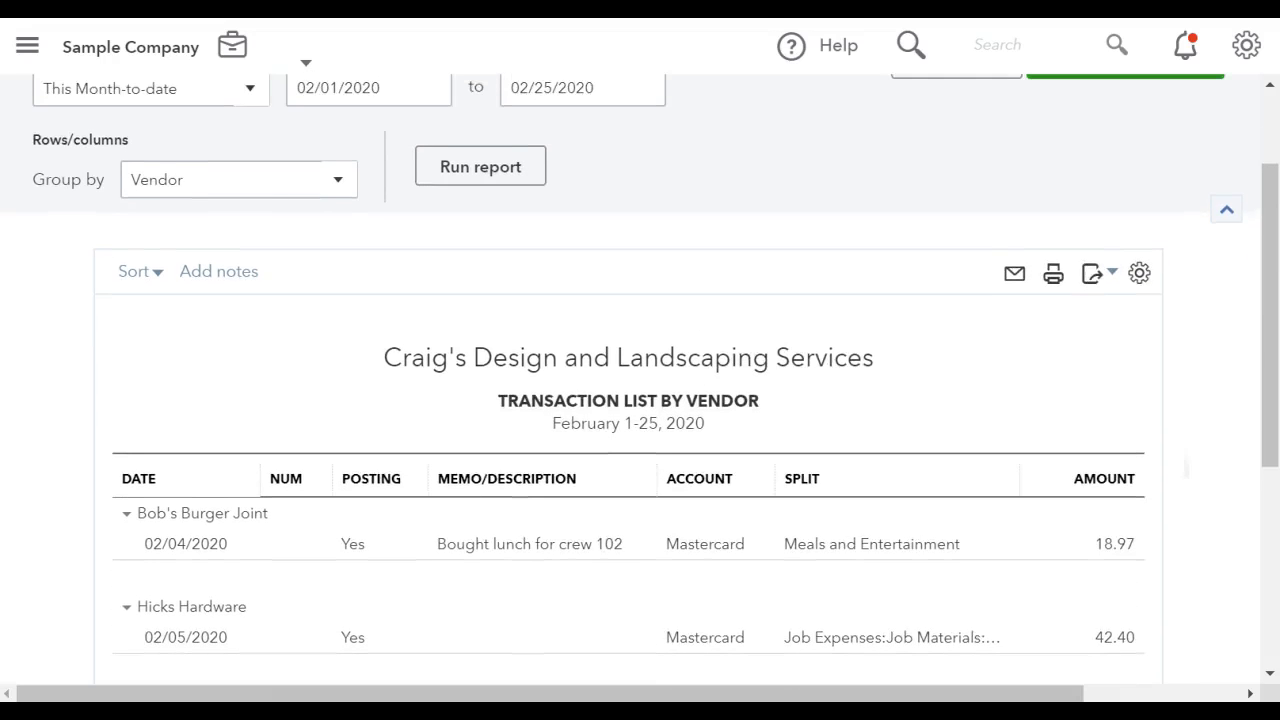
{"action": "scroll", "coordinate": [640, 375], "scroll_direction": "down", "scroll_amount": 1}
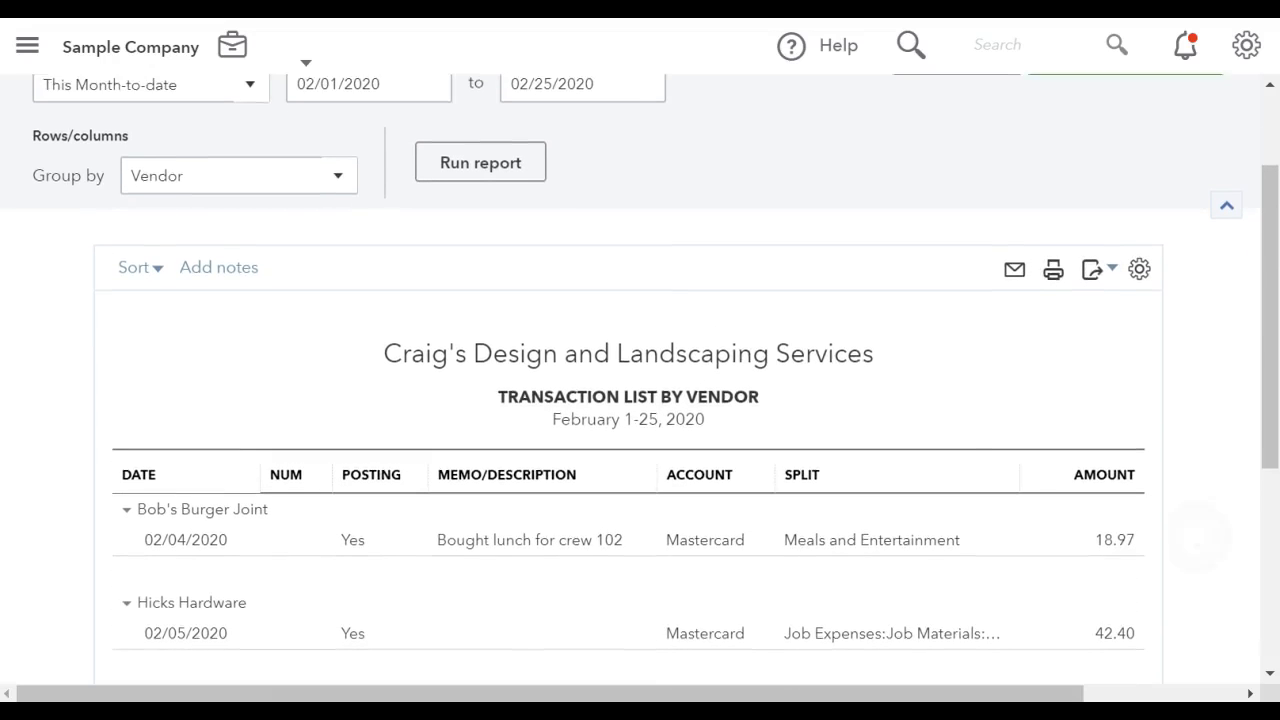
{"action": "scroll", "coordinate": [640, 375], "scroll_direction": "up", "scroll_amount": 2}
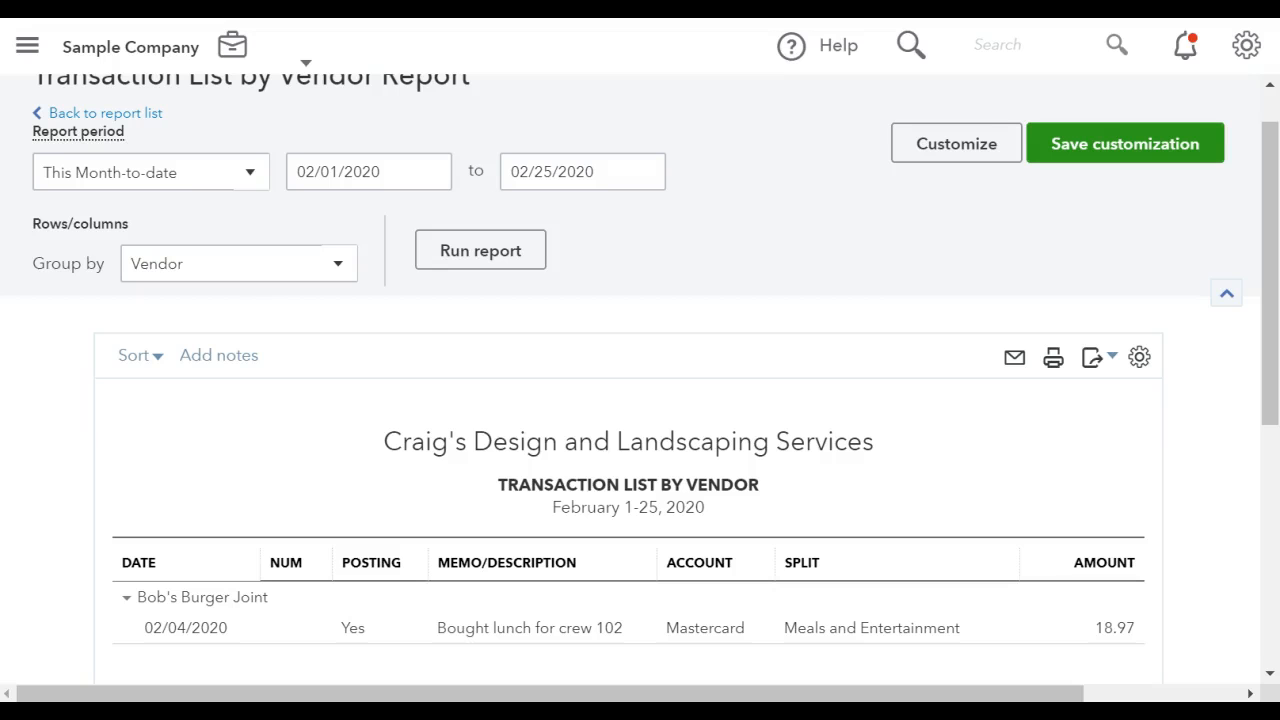
{"action": "scroll", "coordinate": [640, 380], "scroll_direction": "down", "scroll_amount": 1}
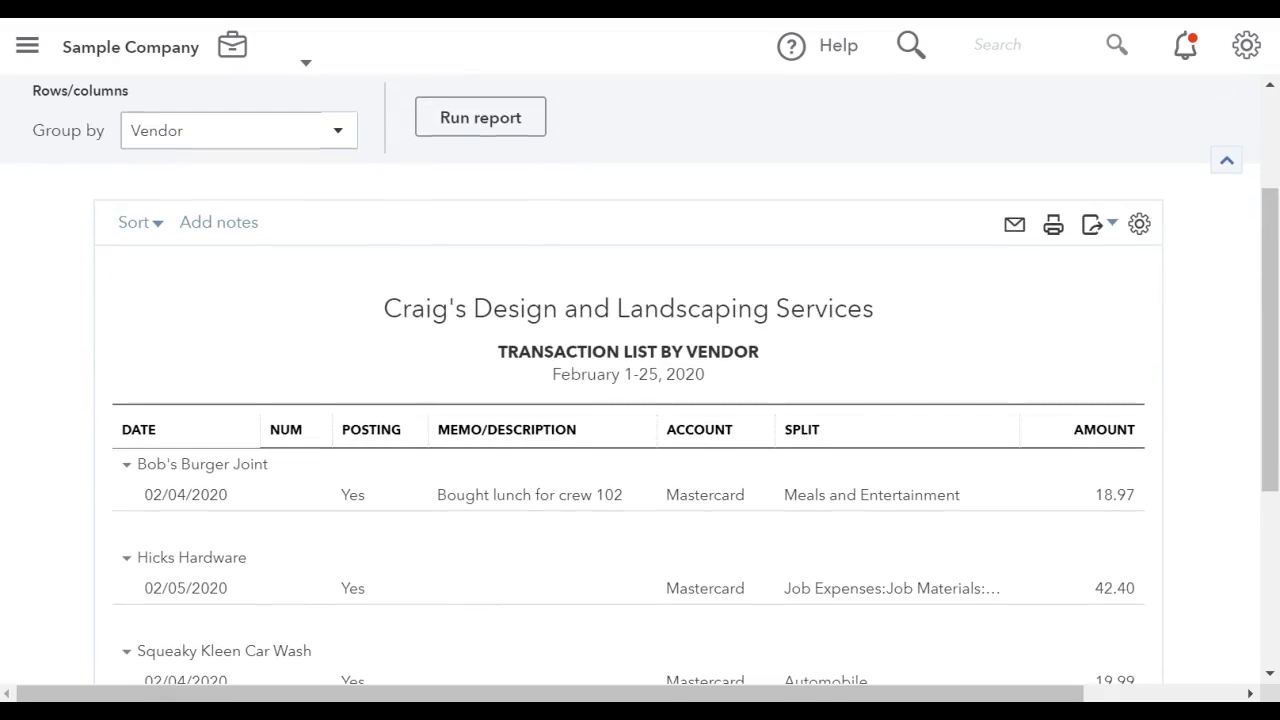
{"action": "scroll", "coordinate": [545, 620], "scroll_direction": "down", "scroll_amount": 1}
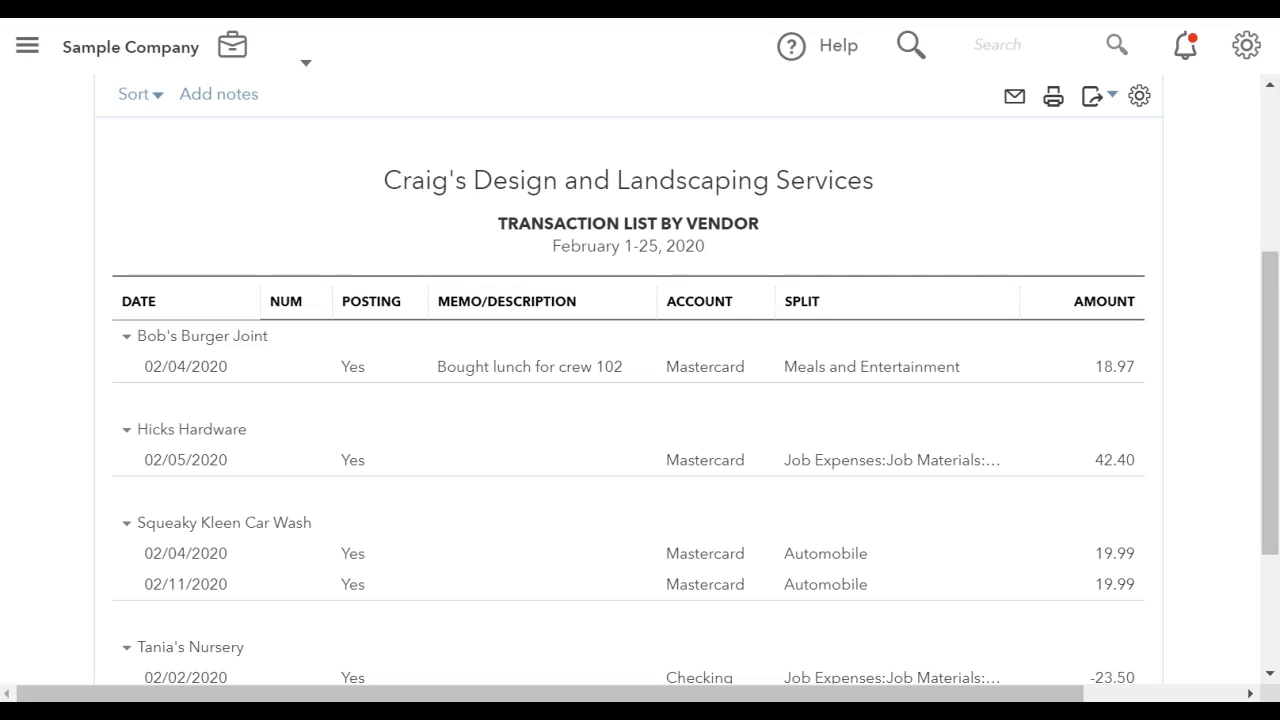
{"action": "scroll", "coordinate": [573, 594], "scroll_direction": "down", "scroll_amount": 1}
{"action": "scroll", "coordinate": [568, 553], "scroll_direction": "up", "scroll_amount": 1}
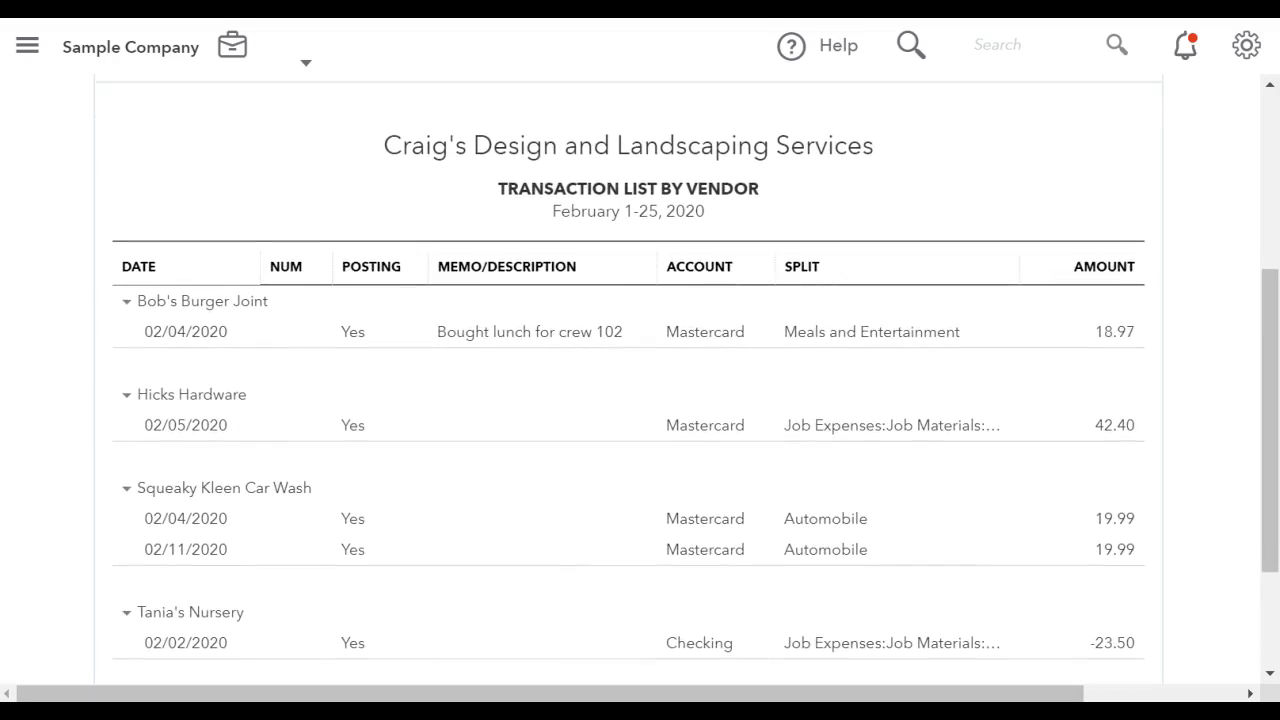
{"action": "scroll", "coordinate": [618, 552], "scroll_direction": "down", "scroll_amount": 1}
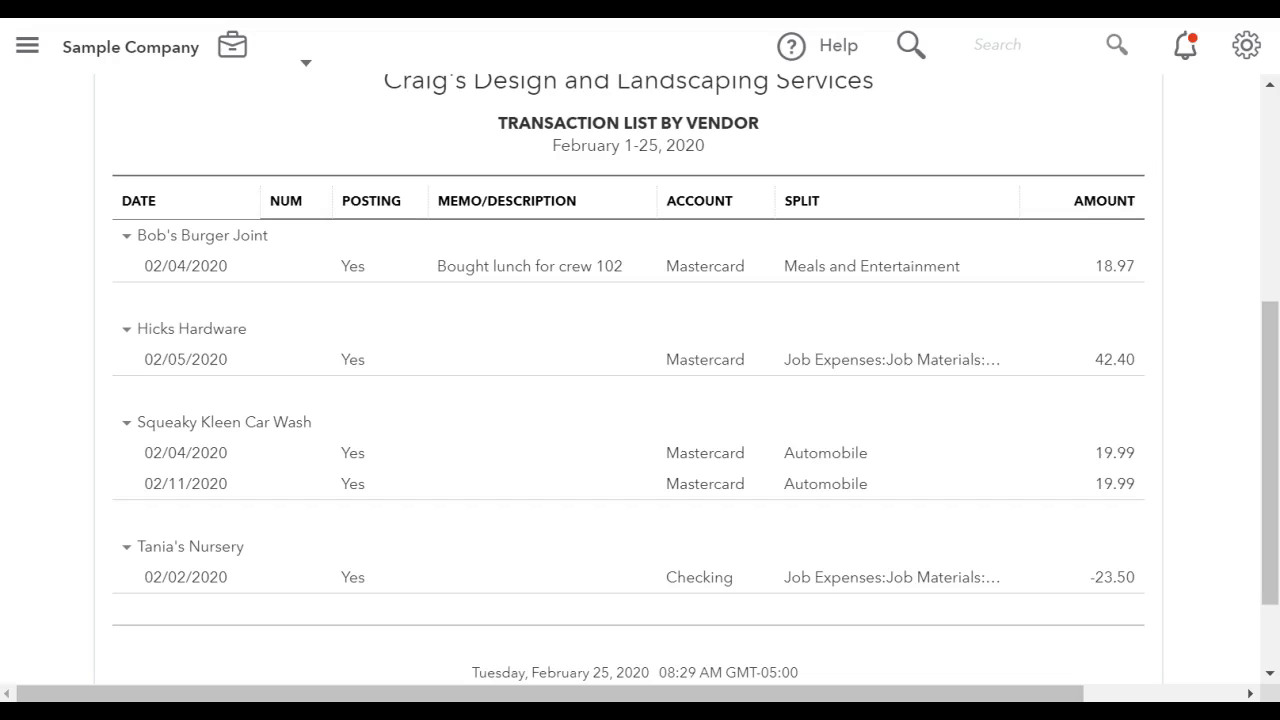
{"action": "scroll", "coordinate": [640, 380], "scroll_direction": "up", "scroll_amount": 3}
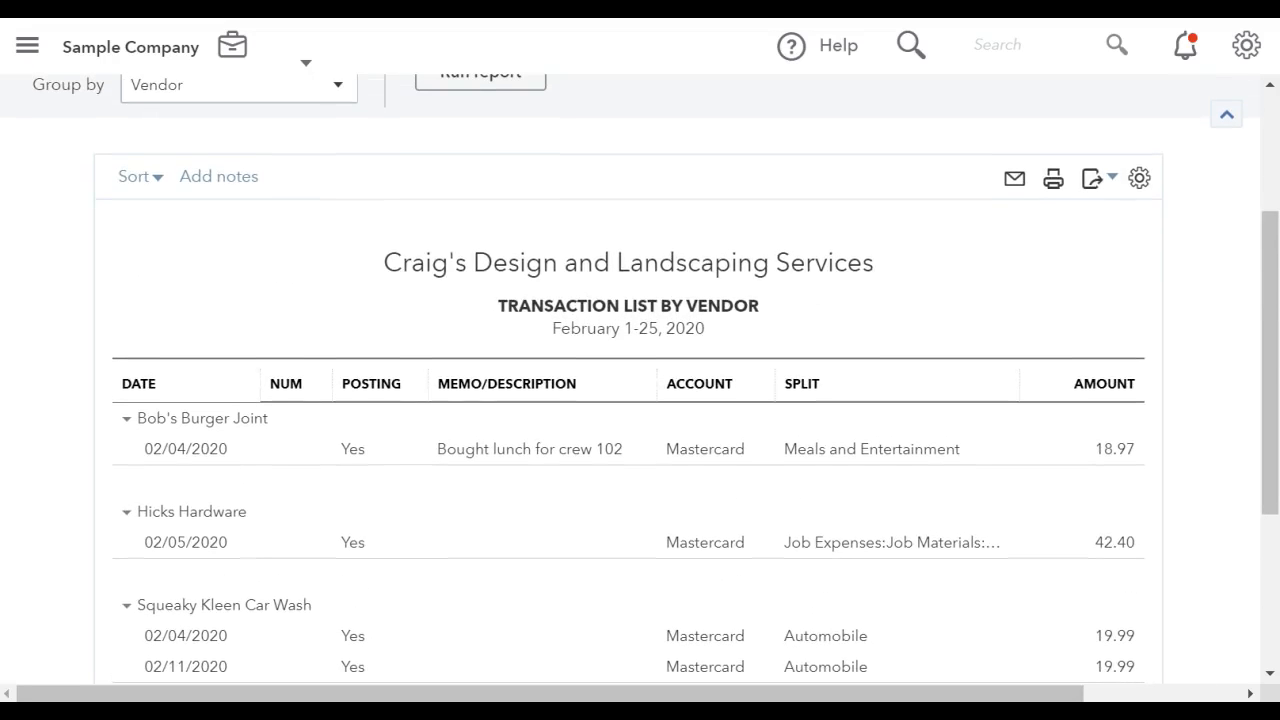
{"action": "scroll", "coordinate": [640, 380], "scroll_direction": "down", "scroll_amount": 2}
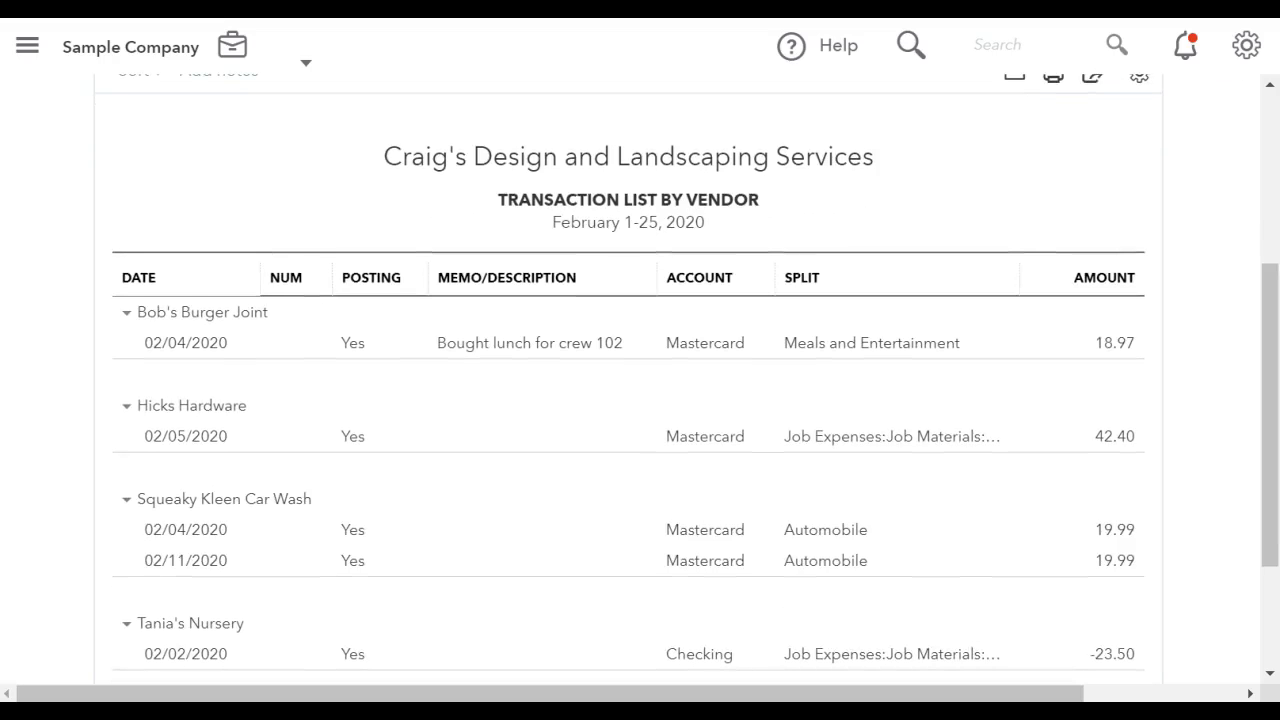
{"action": "scroll", "coordinate": [640, 380], "scroll_direction": "down", "scroll_amount": 2}
{"action": "scroll", "coordinate": [640, 380], "scroll_direction": "up", "scroll_amount": 5}
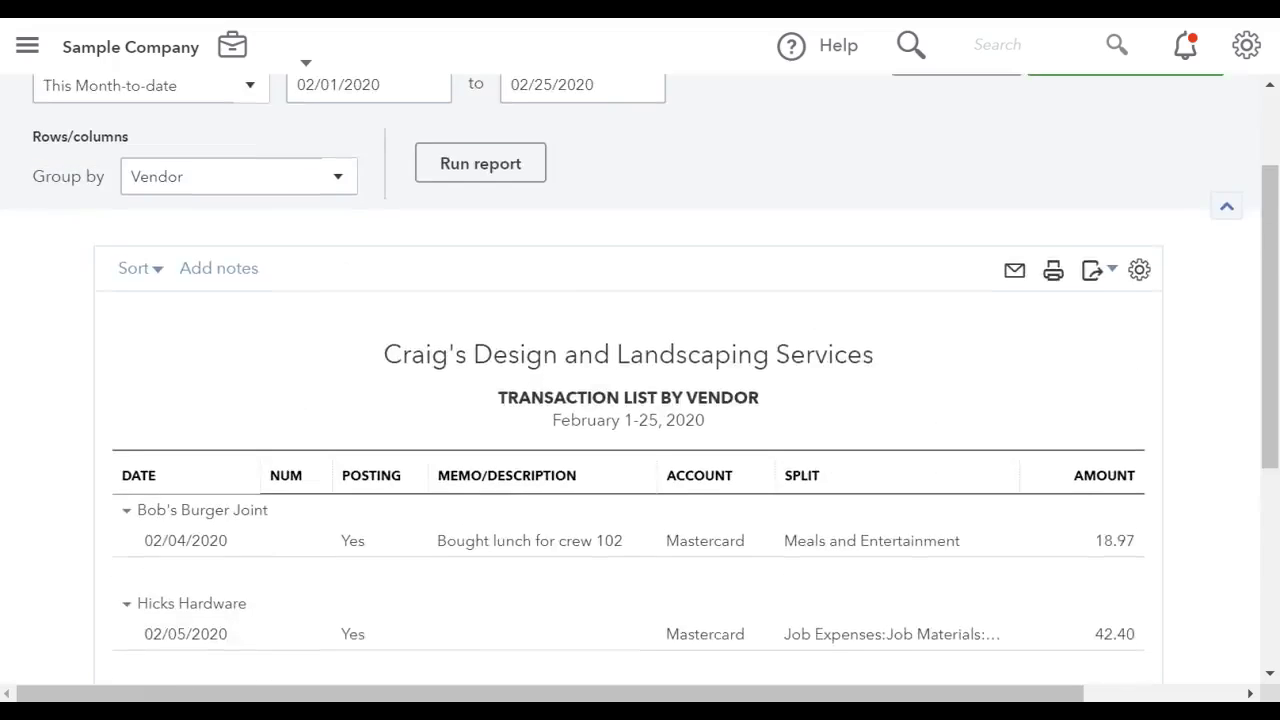
Set the report period to This Quarter-to-date and rerun the Transaction List by Vendor report.
{"action": "scroll", "coordinate": [640, 380], "scroll_direction": "up", "scroll_amount": 3}
{"action": "left_click", "coordinate": [250, 229]}
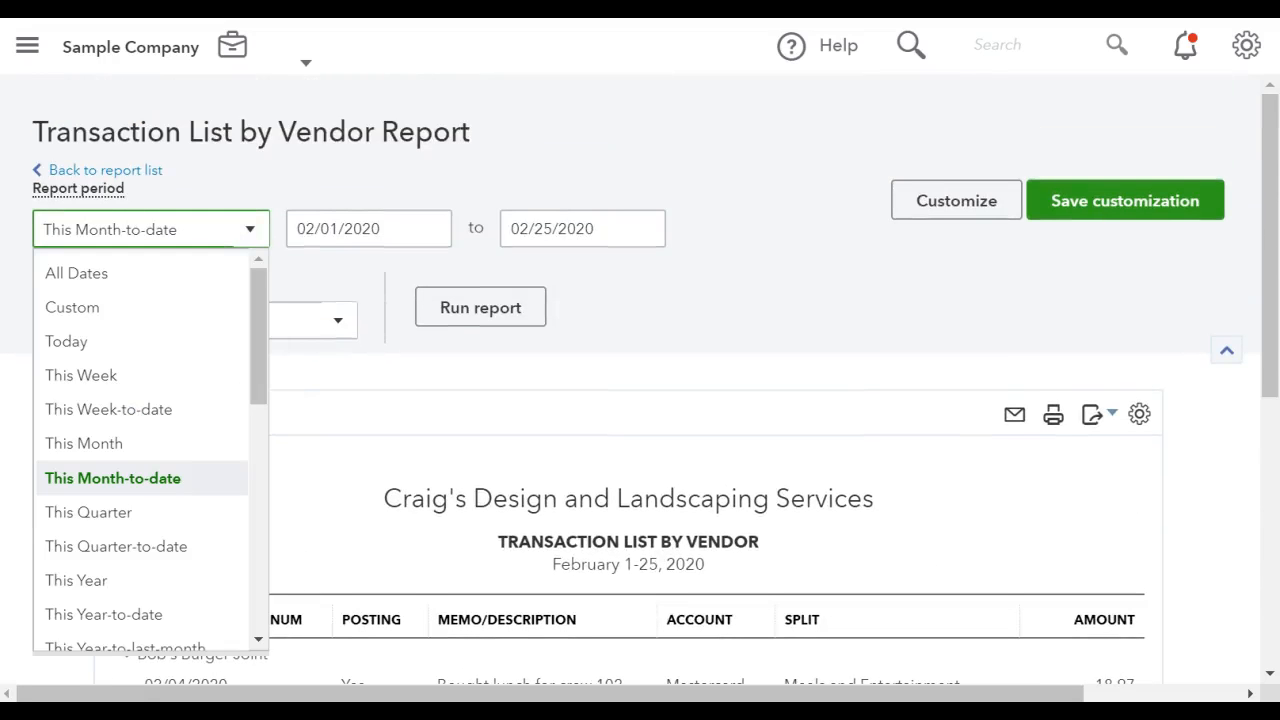
{"action": "left_click", "coordinate": [116, 547]}
{"action": "left_click", "coordinate": [480, 307]}
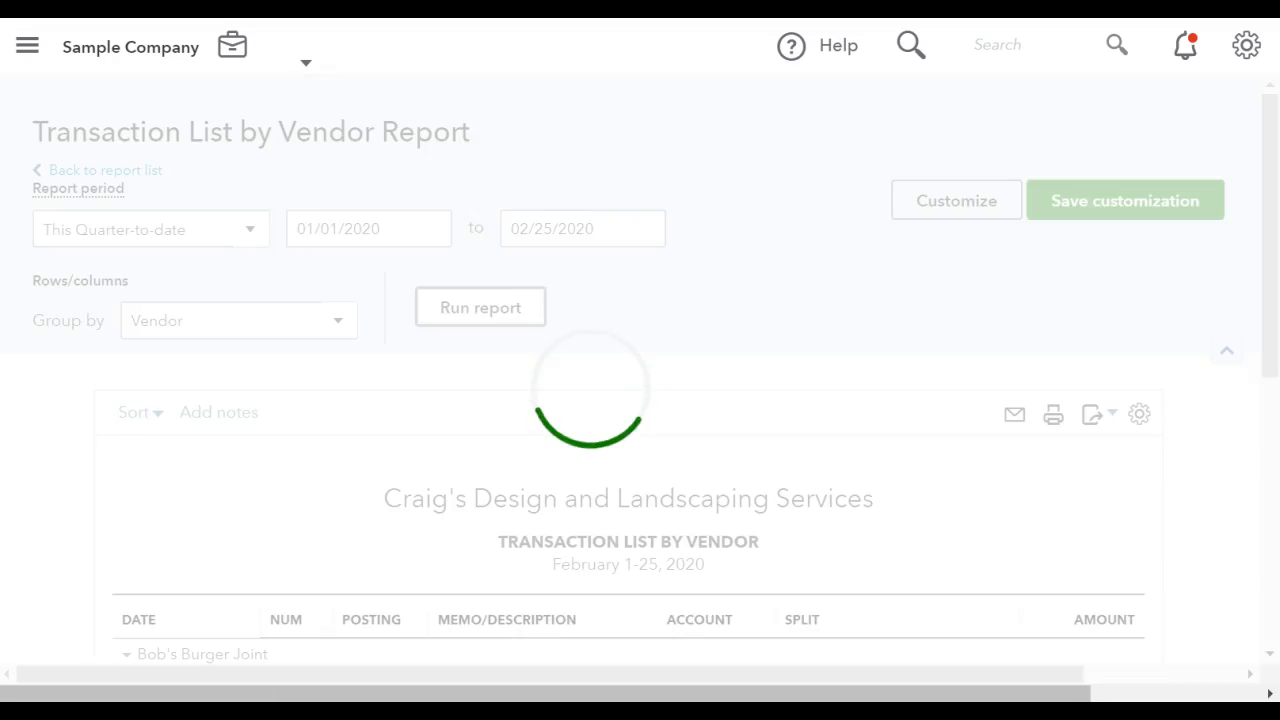
{"action": "scroll", "coordinate": [640, 400], "scroll_direction": "down", "scroll_amount": 3}
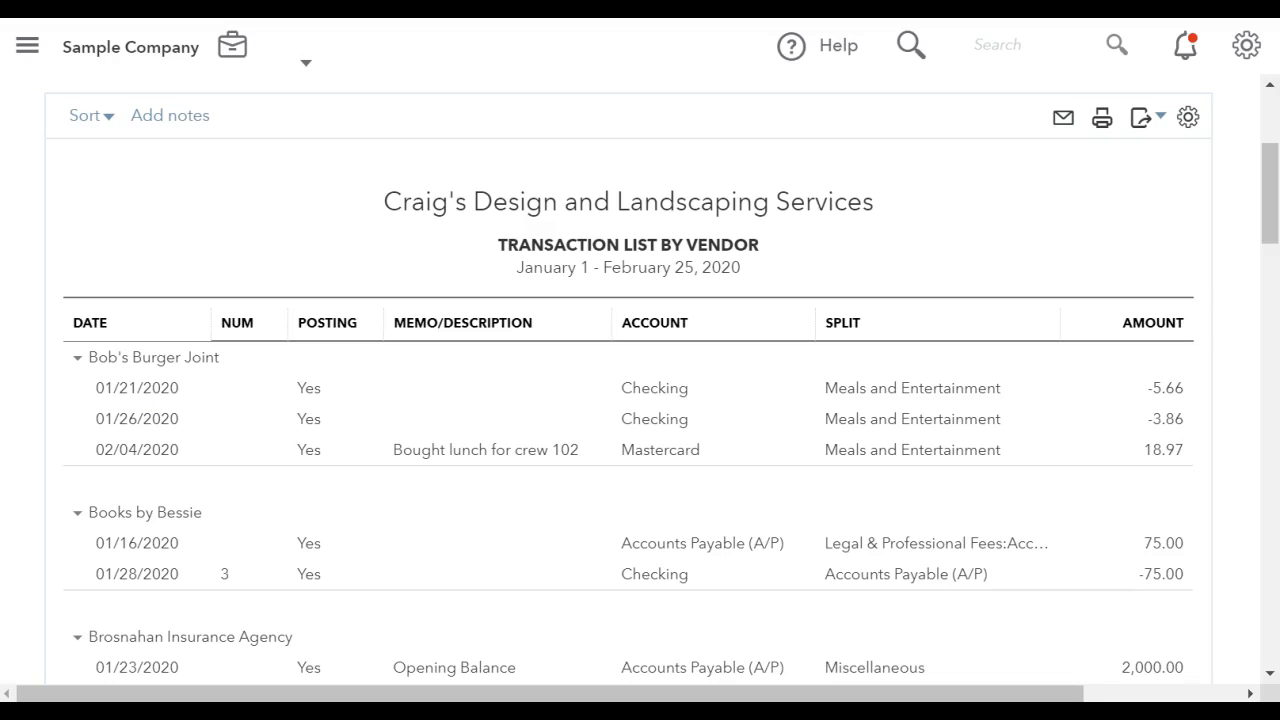
{"action": "scroll", "coordinate": [640, 400], "scroll_direction": "up", "scroll_amount": 3}
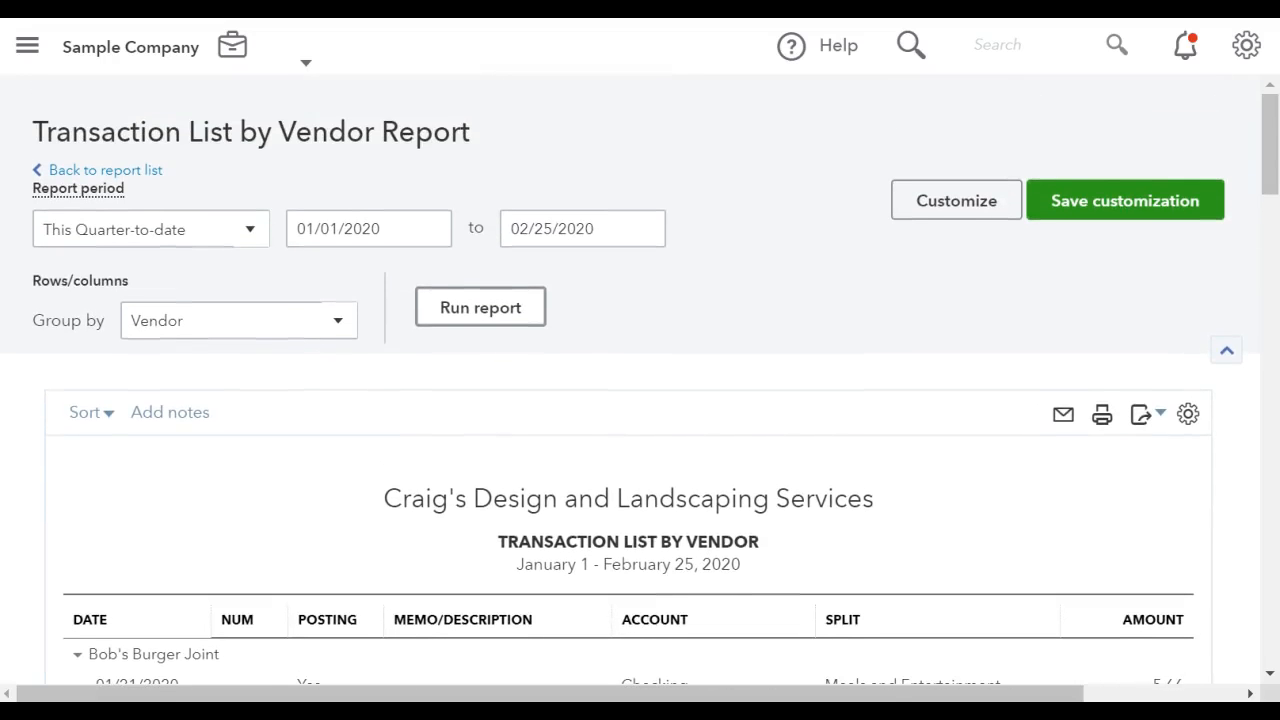
Set the report's date range from 01/01/2019 to 02/25/2019 and rerun the report.
{"action": "left_click", "coordinate": [340, 229]}
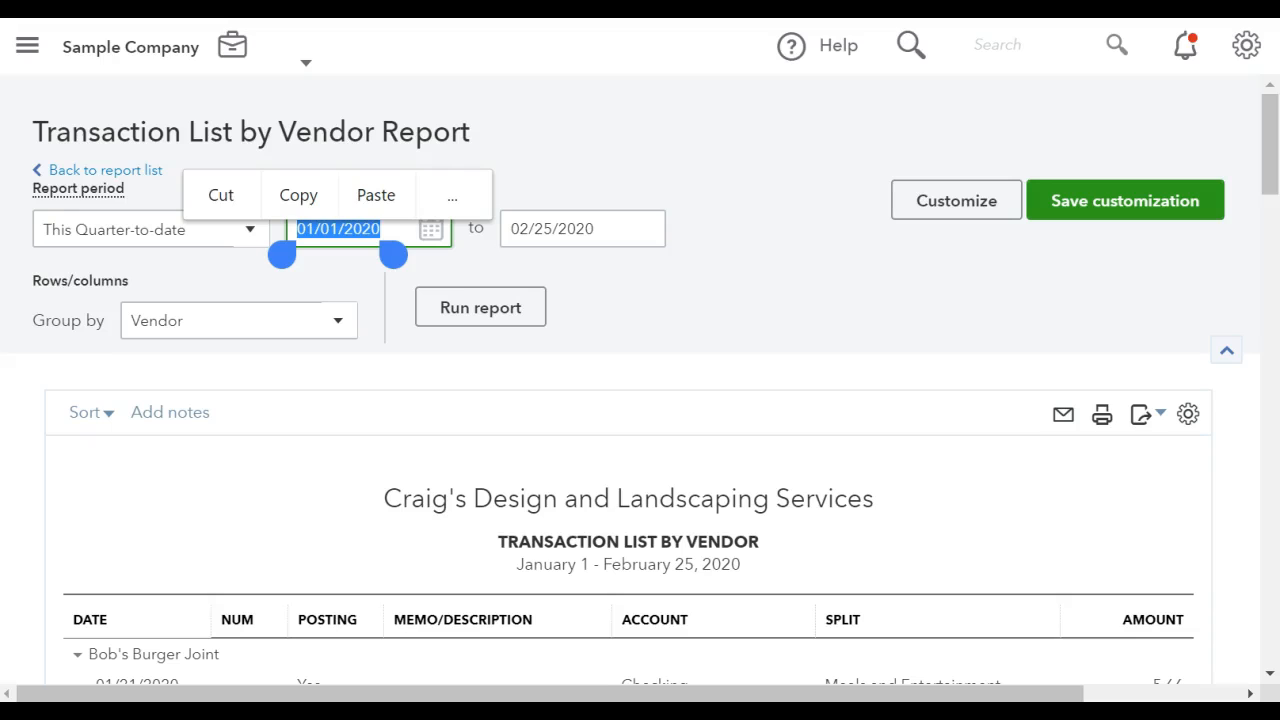
{"action": "left_click", "coordinate": [398, 229]}
{"action": "key", "text": "BackSpace"}
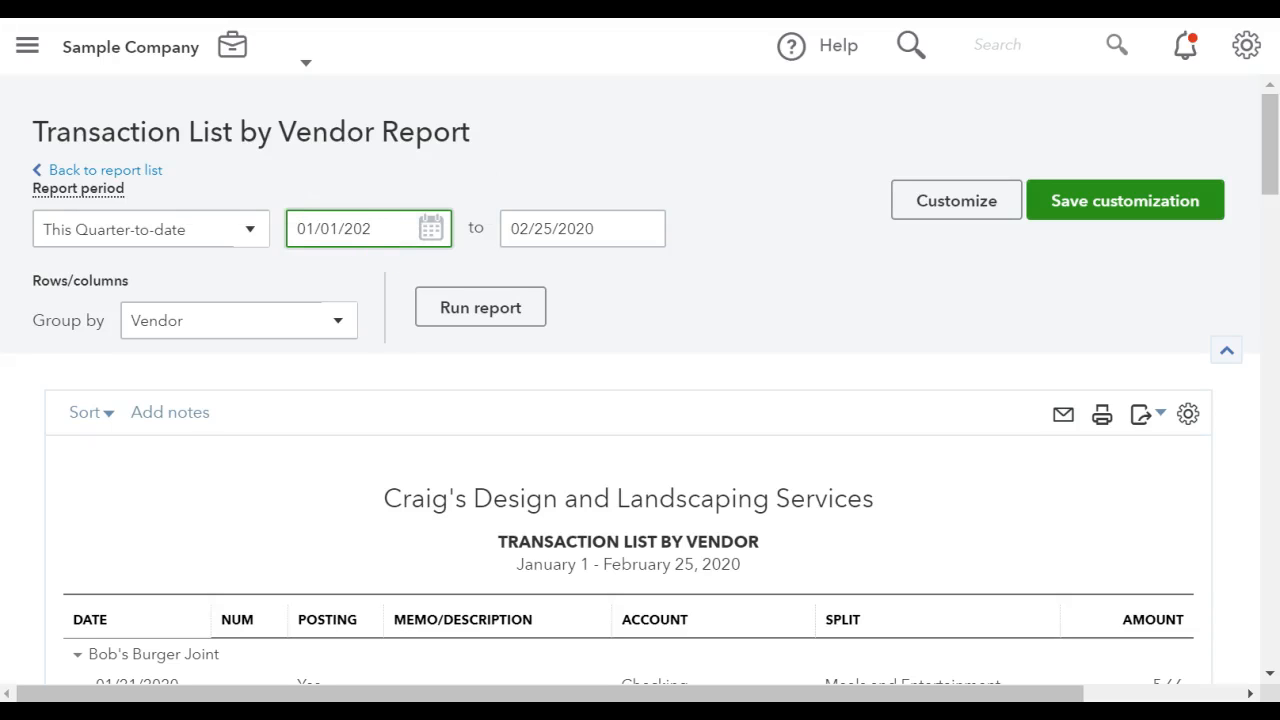
{"action": "key", "text": "BackSpace"}
{"action": "type", "text": "19"}
{"action": "left_click", "coordinate": [555, 229]}
{"action": "left_click", "coordinate": [612, 229]}
{"action": "key", "text": "BackSpace"}
{"action": "key", "text": "BackSpace"}
{"action": "type", "text": "19"}
{"action": "key", "text": "Tab"}
{"action": "left_click", "coordinate": [480, 307]}
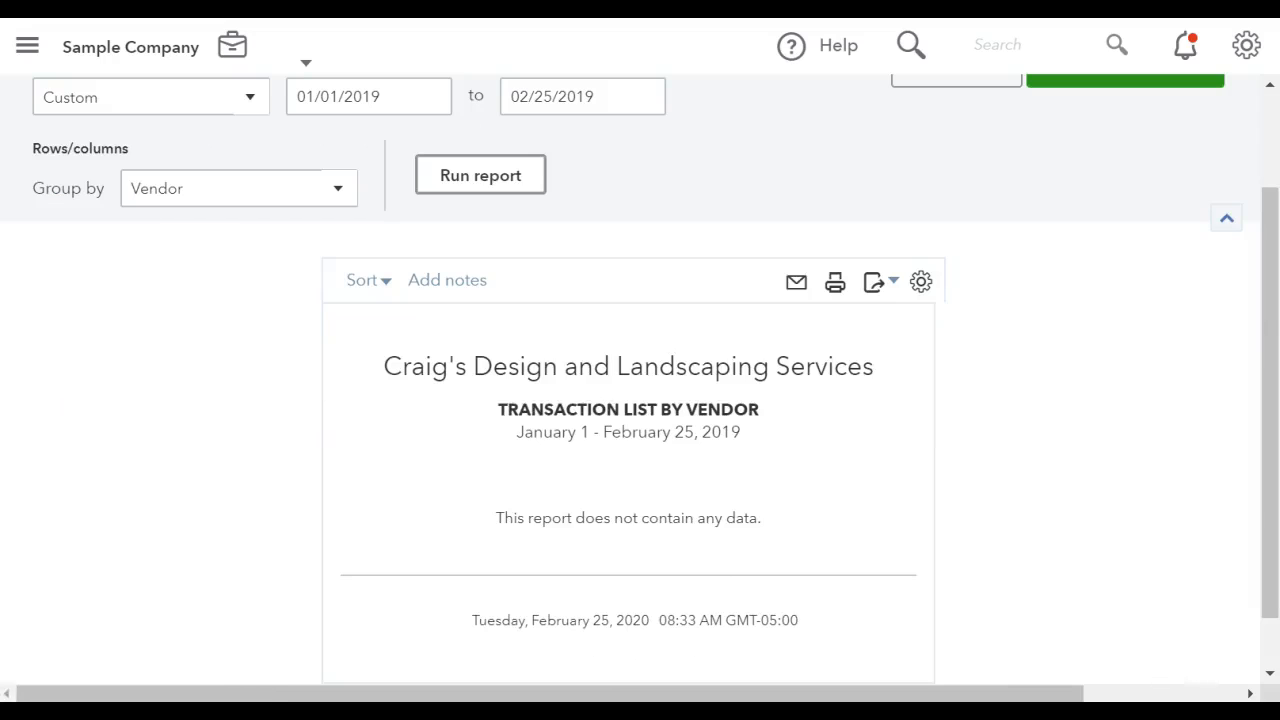
Set the report period to All Dates and rerun the vendor transaction report.
{"action": "scroll", "coordinate": [246, 222], "scroll_direction": "up", "scroll_amount": 2}
{"action": "left_click", "coordinate": [246, 222]}
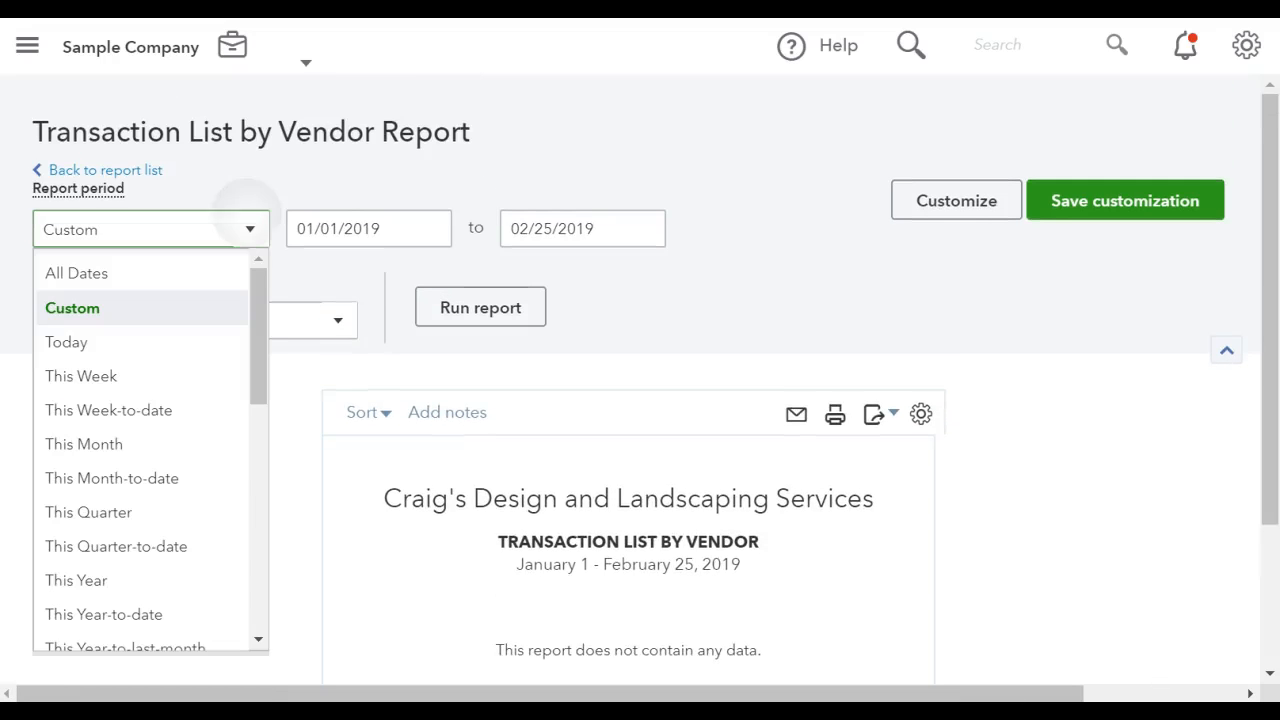
{"action": "left_click", "coordinate": [76, 273]}
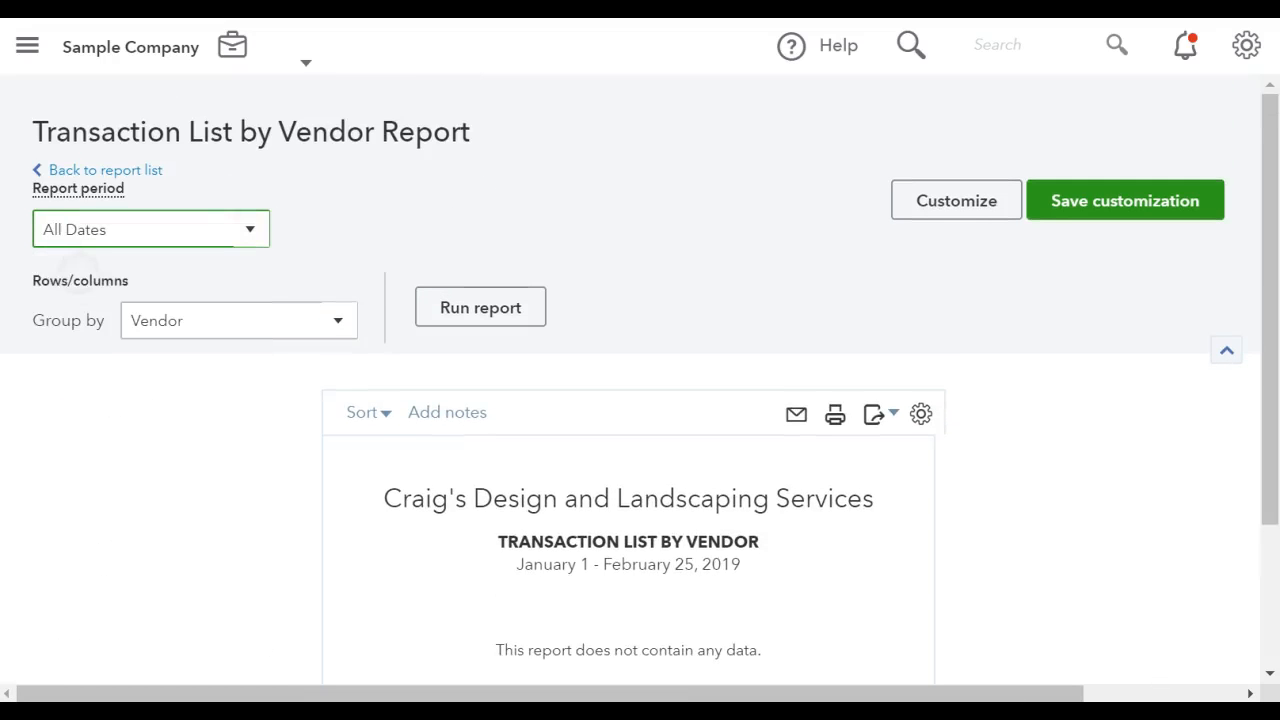
{"action": "left_click", "coordinate": [480, 307]}
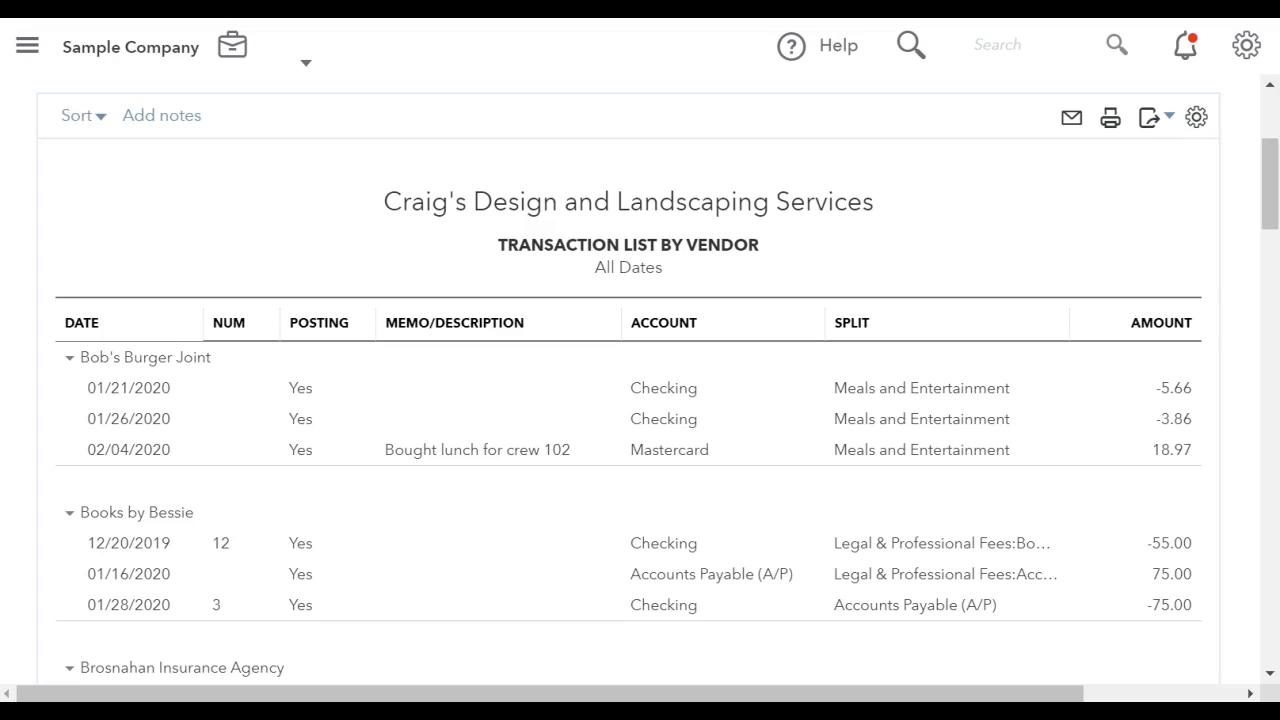
{"action": "scroll", "coordinate": [609, 397], "scroll_direction": "right", "scroll_amount": 3}
{"action": "scroll", "coordinate": [609, 397], "scroll_direction": "down", "scroll_amount": 3}
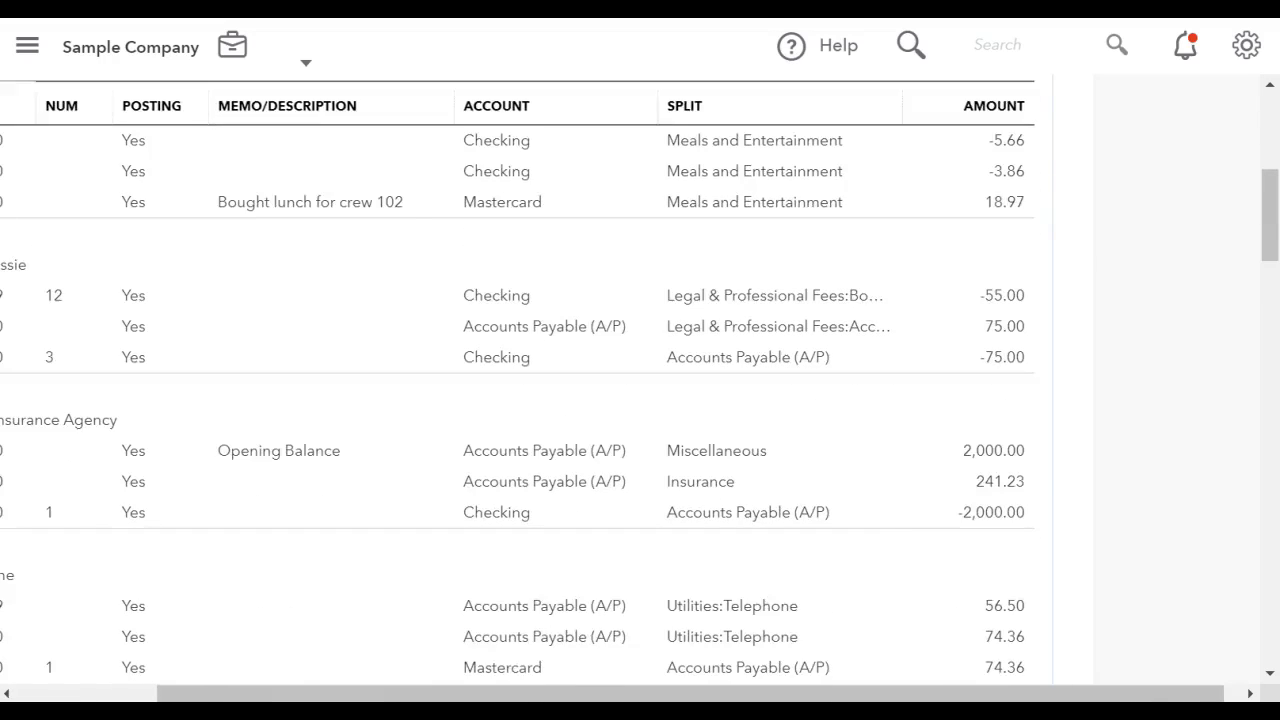
{"action": "scroll", "coordinate": [601, 388], "scroll_direction": "left", "scroll_amount": 3}
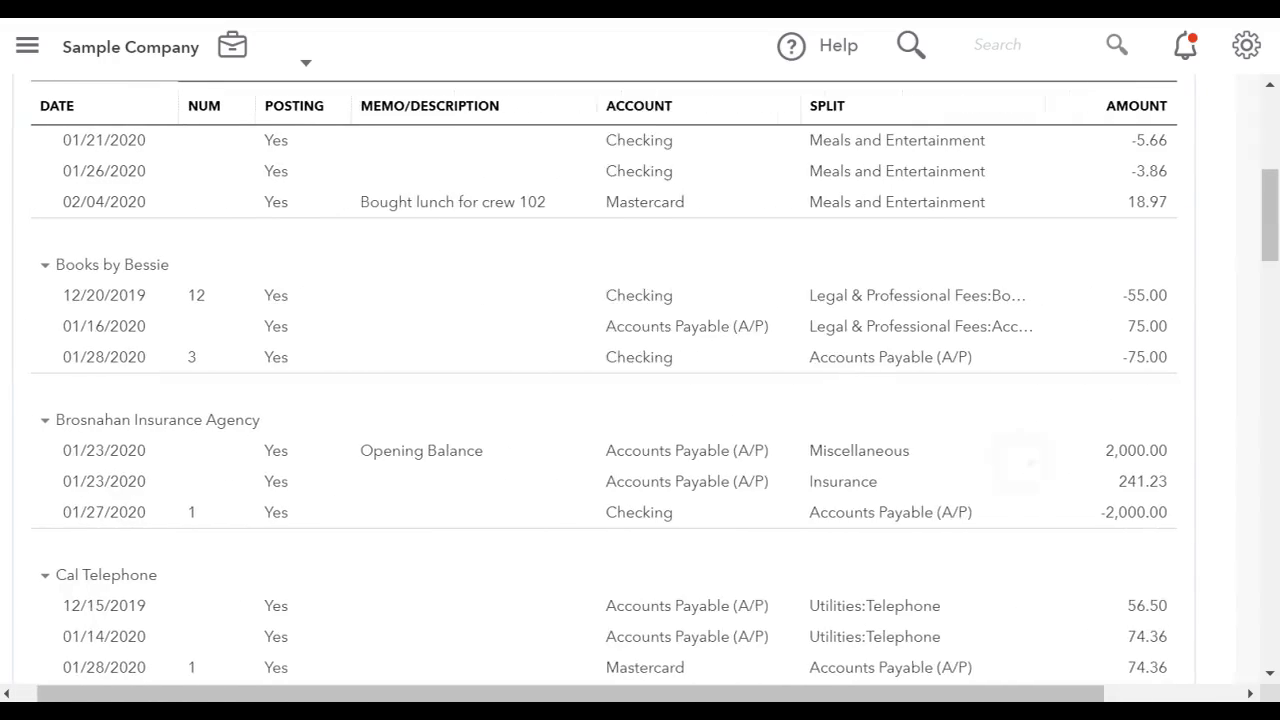
{"action": "scroll", "coordinate": [640, 388], "scroll_direction": "right", "scroll_amount": 3}
Reset the report's column selection to the default set in the display settings.
{"action": "scroll", "coordinate": [640, 388], "scroll_direction": "up", "scroll_amount": 5}
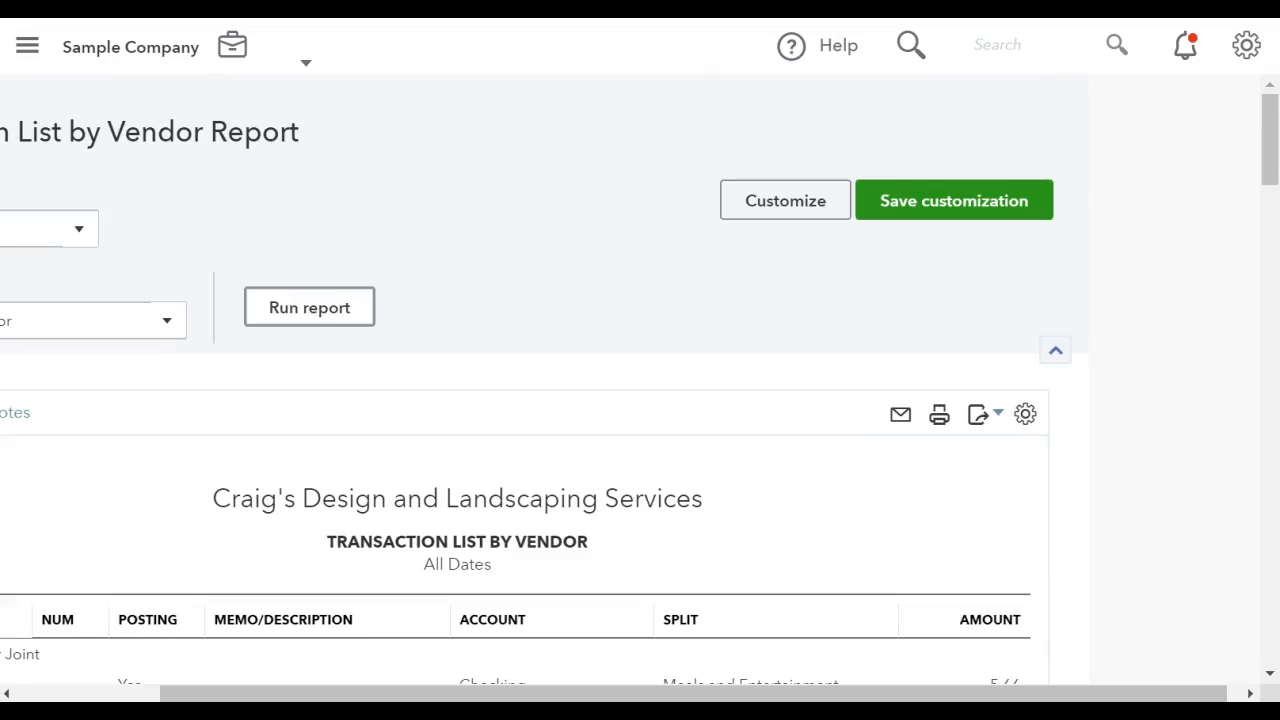
{"action": "scroll", "coordinate": [640, 388], "scroll_direction": "down", "scroll_amount": 3}
{"action": "left_click", "coordinate": [1025, 288]}
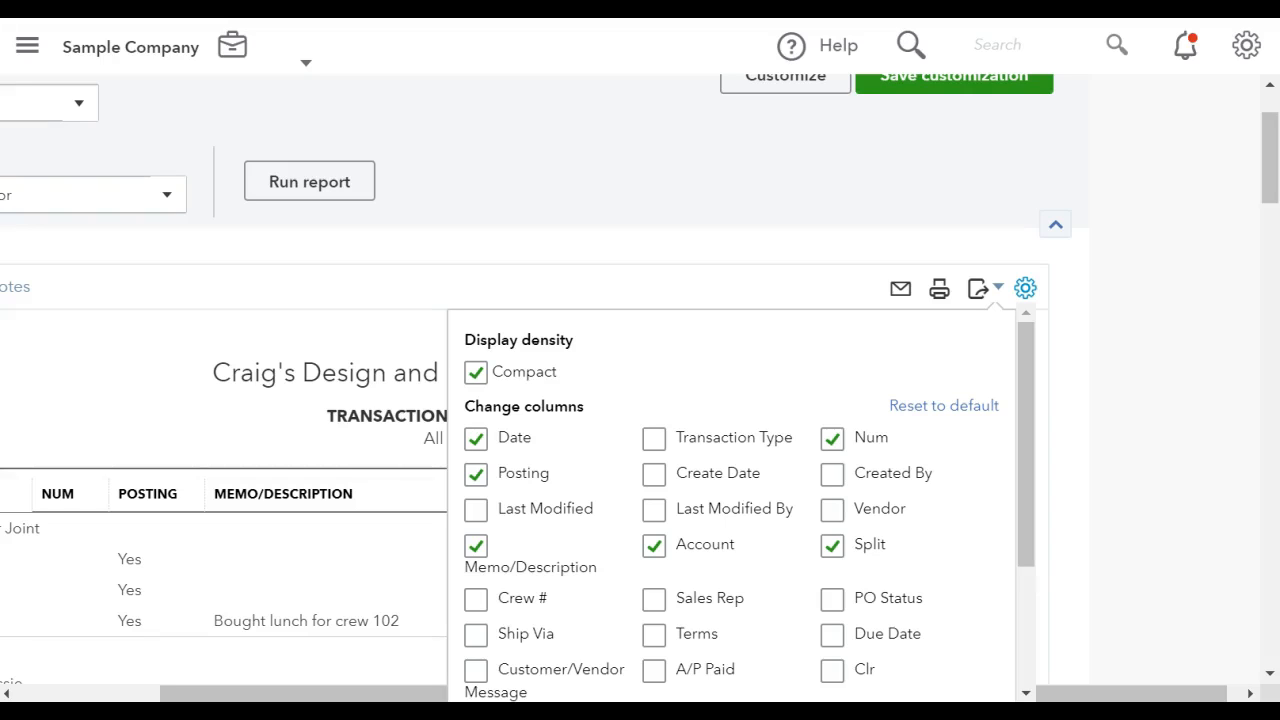
{"action": "left_click", "coordinate": [933, 404]}
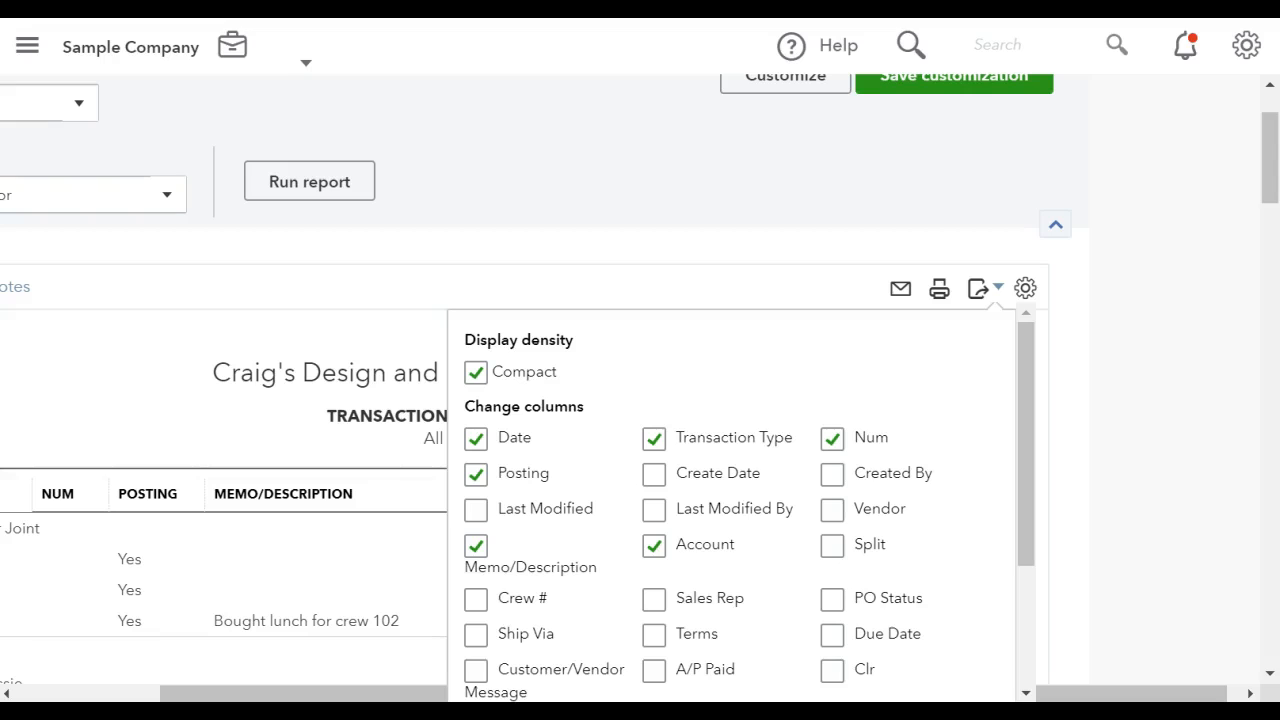
{"action": "scroll", "coordinate": [740, 500], "scroll_direction": "down", "scroll_amount": 3}
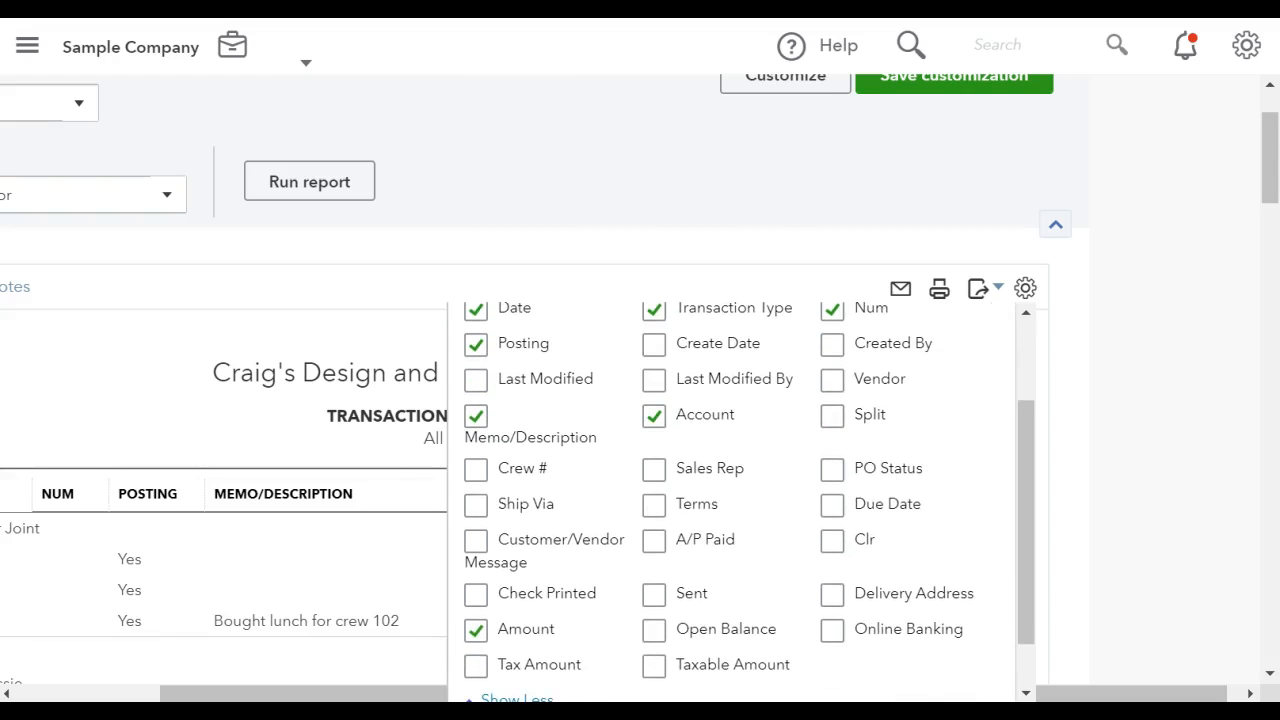
{"action": "left_click", "coordinate": [1089, 597]}
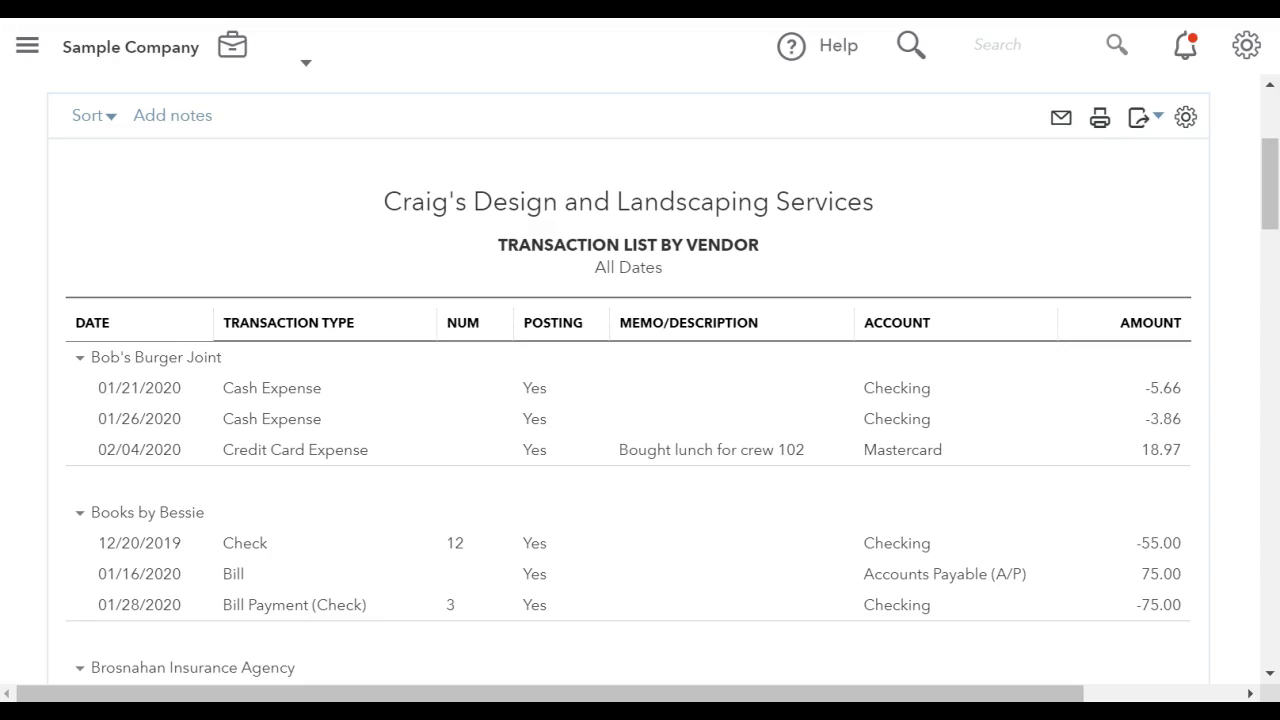
Add the Split column to the Transaction List by Vendor report.
{"action": "scroll", "coordinate": [628, 390], "scroll_direction": "right", "scroll_amount": 2}
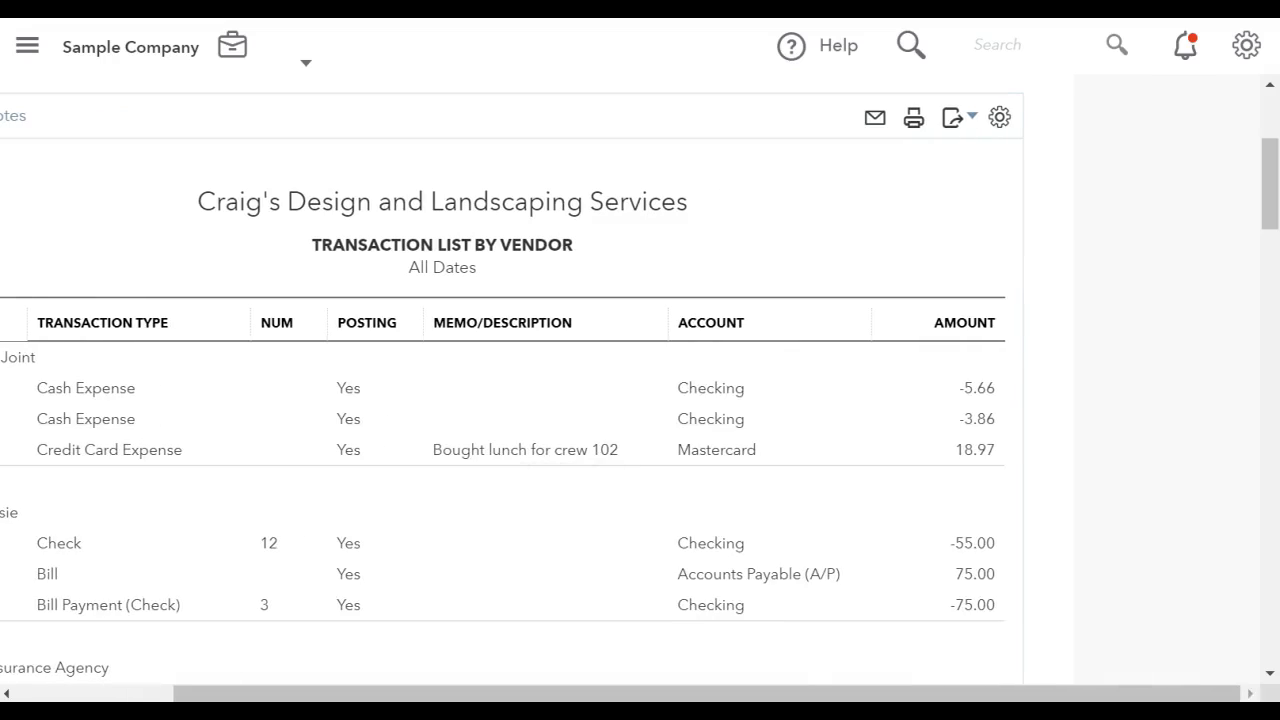
{"action": "left_click", "coordinate": [999, 117]}
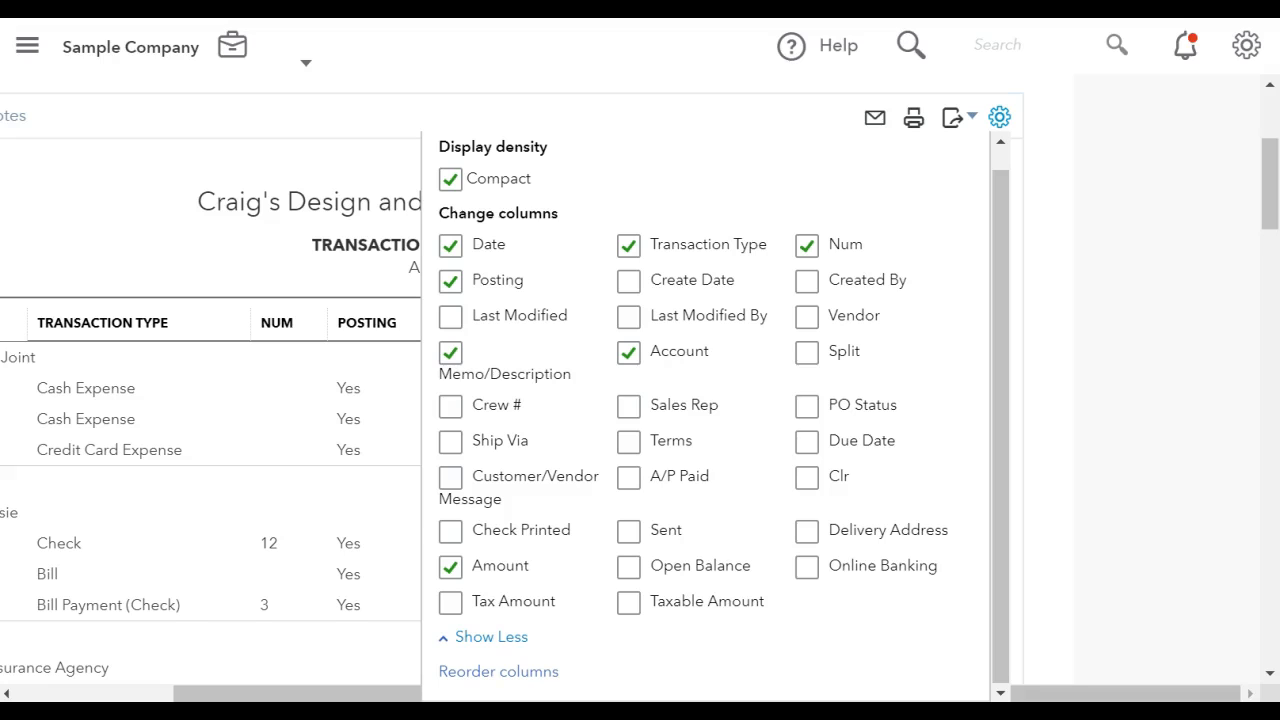
{"action": "left_click", "coordinate": [808, 360]}
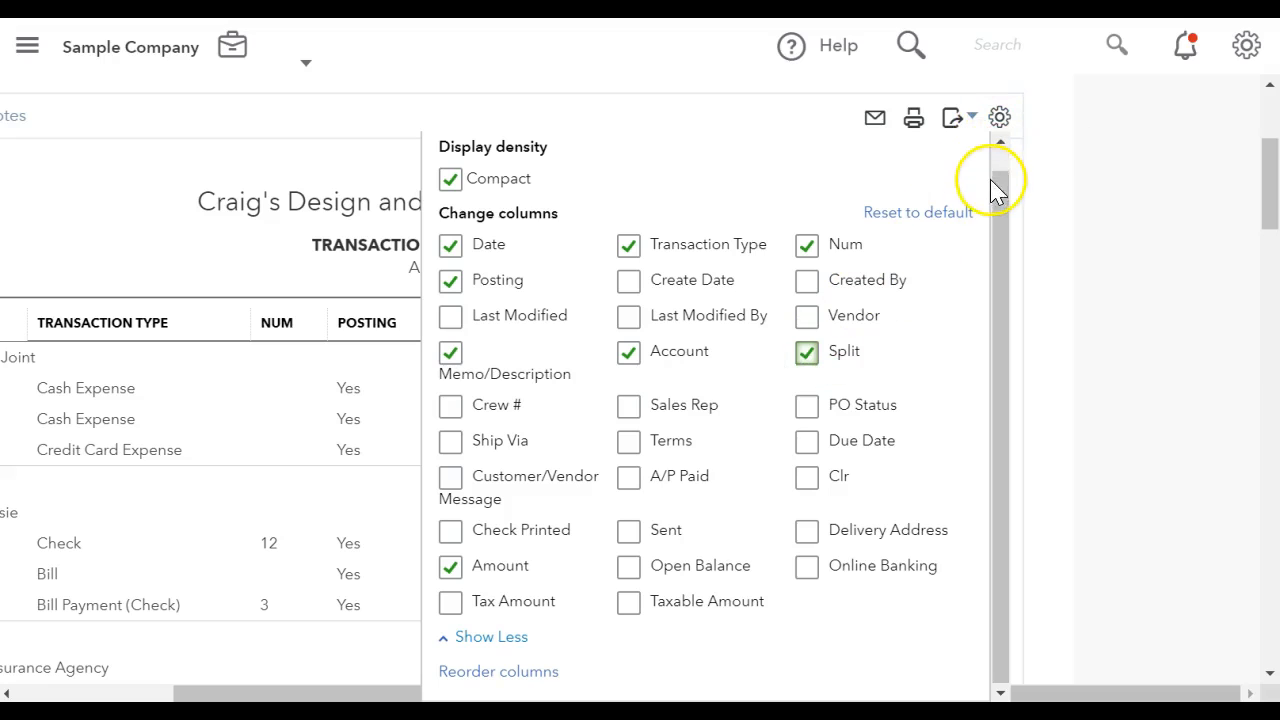
{"action": "scroll", "coordinate": [1000, 137], "scroll_direction": "left", "scroll_amount": 3}
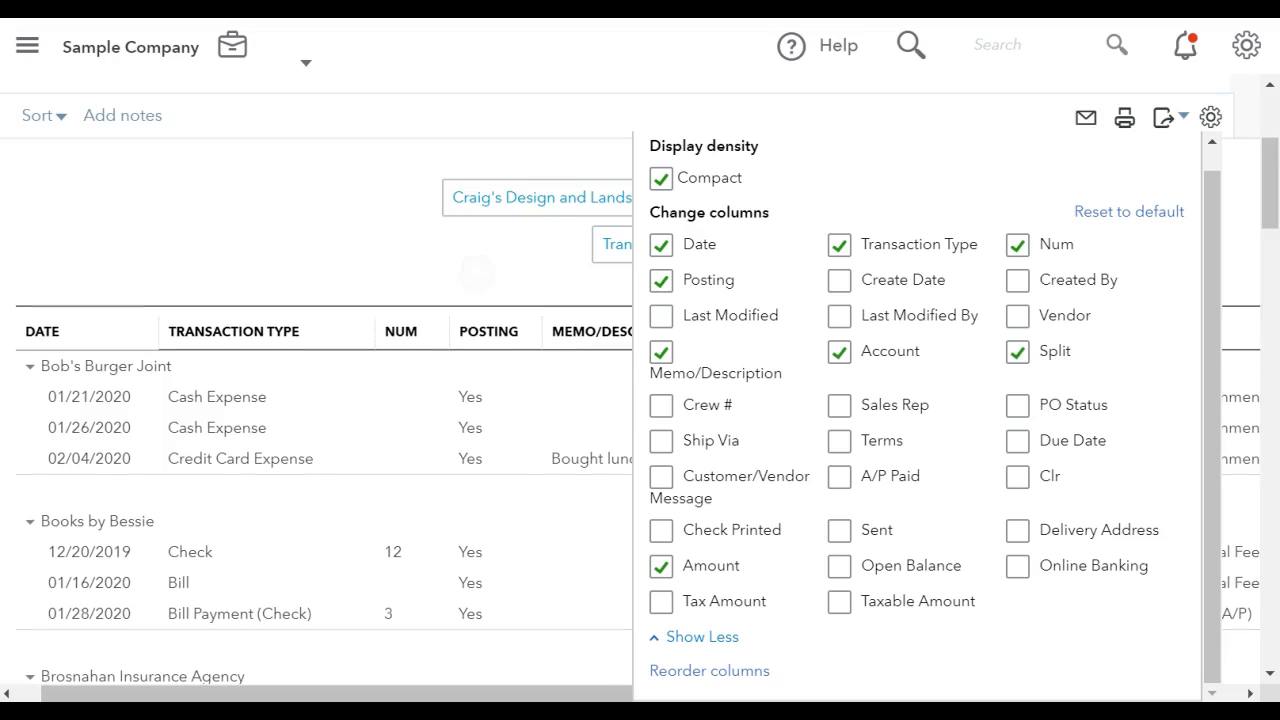
{"action": "left_click", "coordinate": [477, 273]}
{"action": "scroll", "coordinate": [960, 460], "scroll_direction": "right", "scroll_amount": 1}
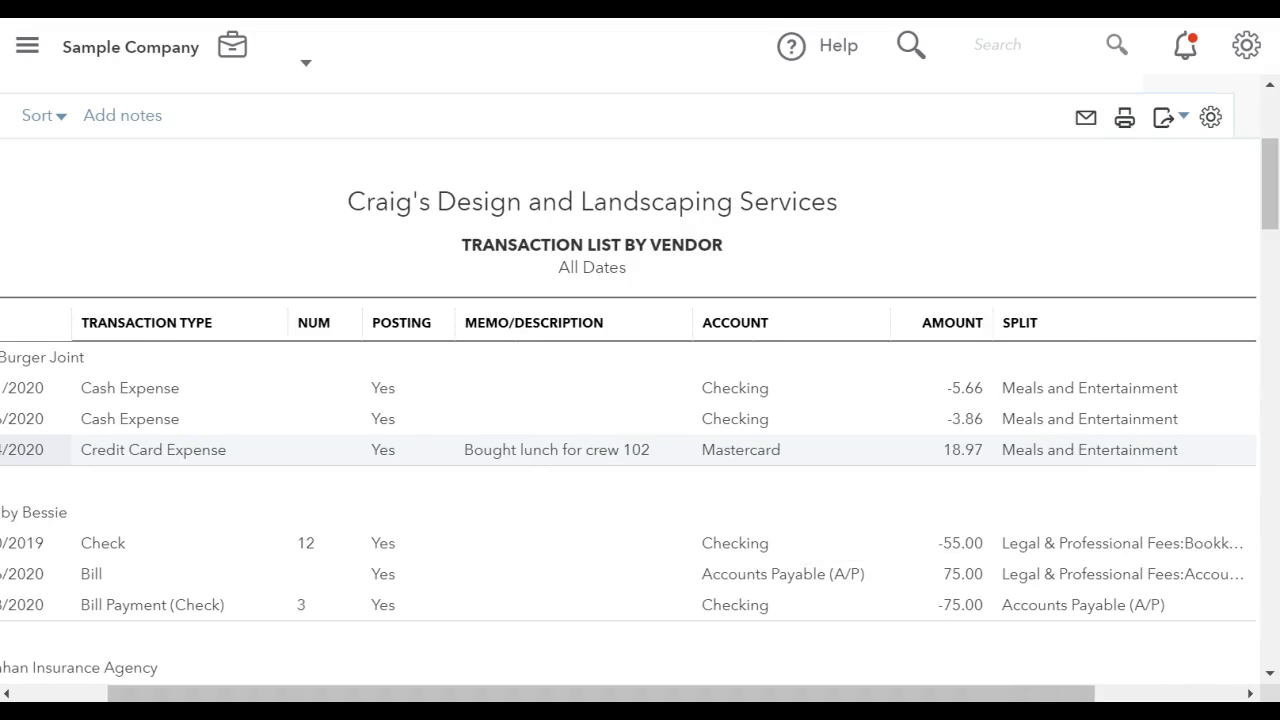
{"action": "scroll", "coordinate": [640, 400], "scroll_direction": "down", "scroll_amount": 3}
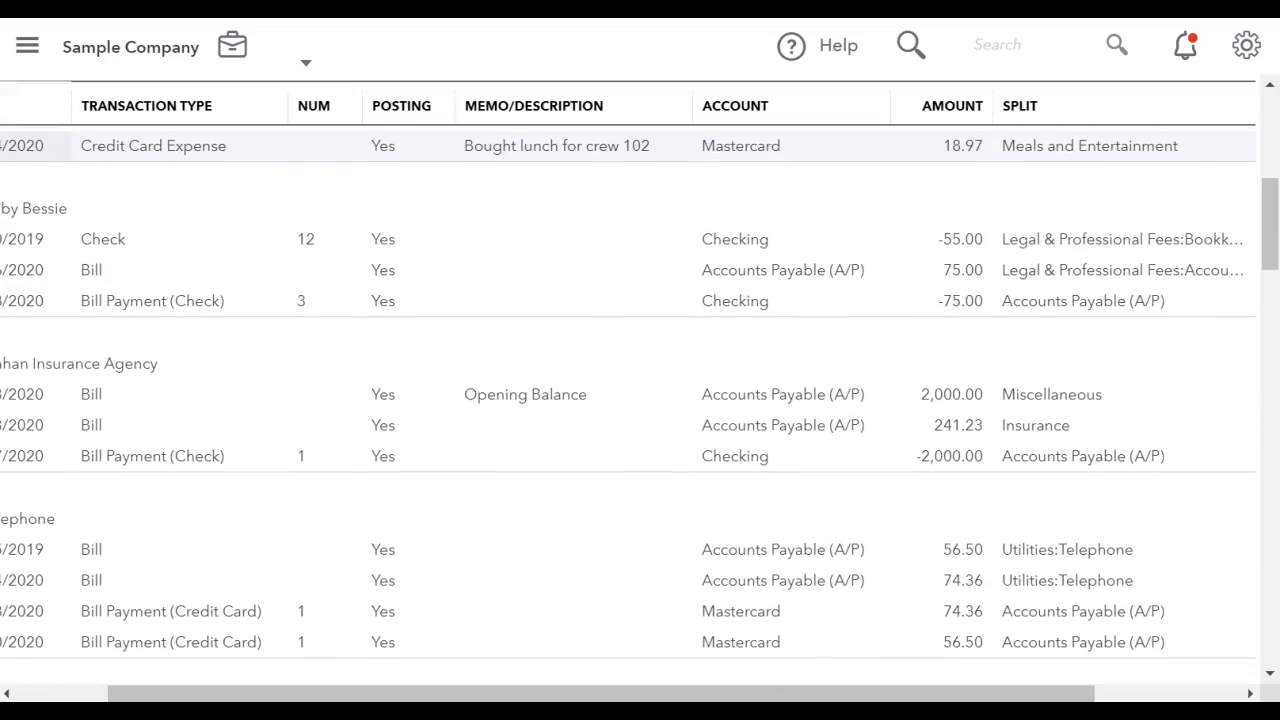
{"action": "scroll", "coordinate": [640, 400], "scroll_direction": "up", "scroll_amount": 3}
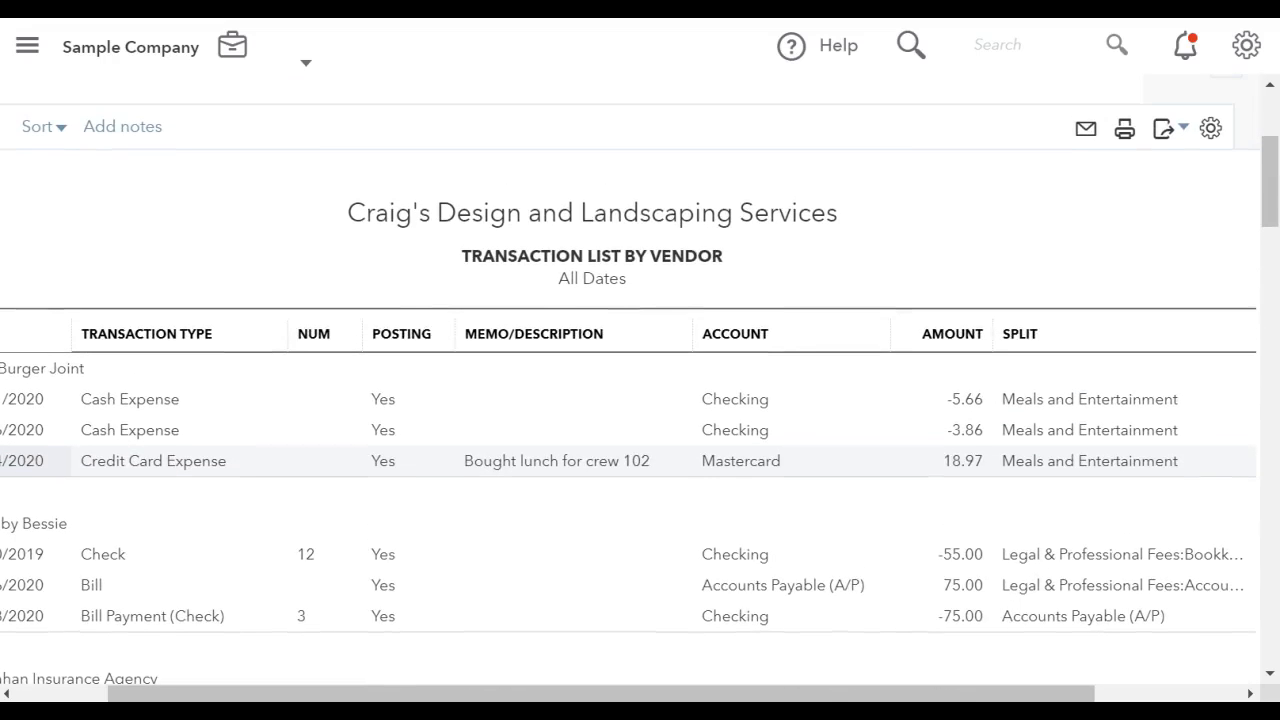
{"action": "scroll", "coordinate": [640, 400], "scroll_direction": "left", "scroll_amount": 1}
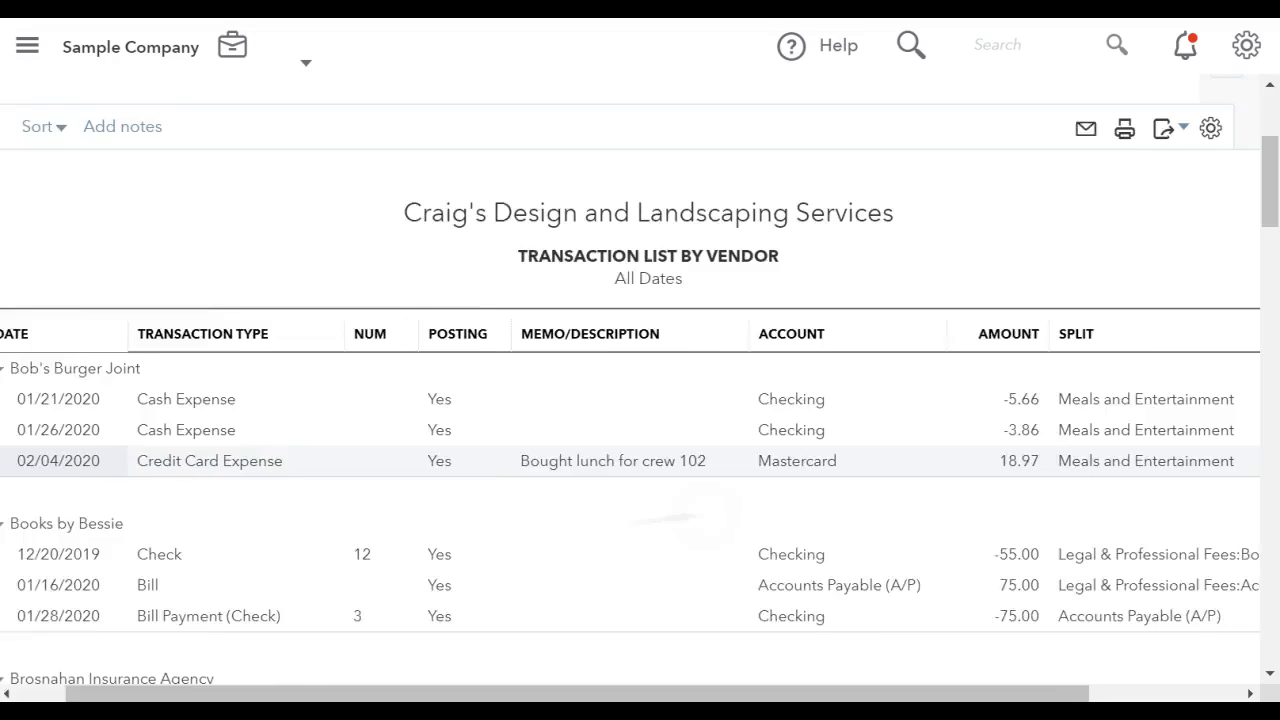
{"action": "scroll", "coordinate": [640, 400], "scroll_direction": "right", "scroll_amount": 1}
{"action": "scroll", "coordinate": [640, 400], "scroll_direction": "left", "scroll_amount": 1}
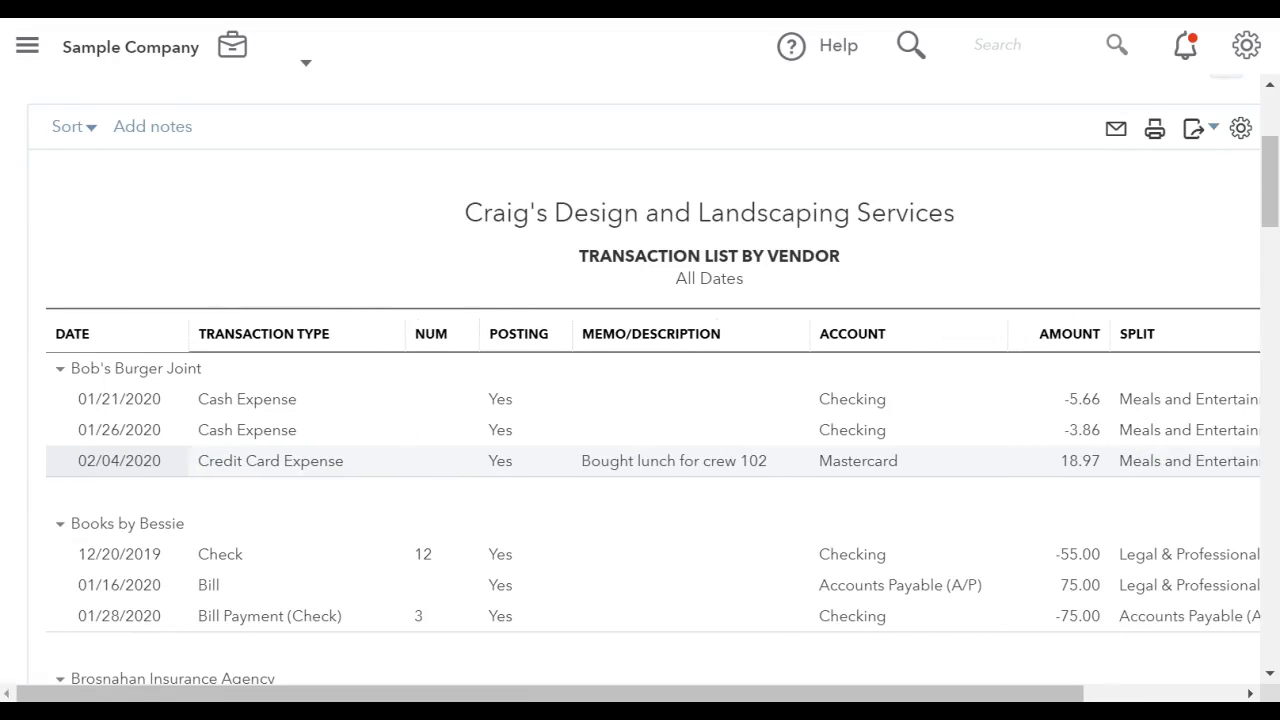
{"action": "scroll", "coordinate": [640, 400], "scroll_direction": "right", "scroll_amount": 1}
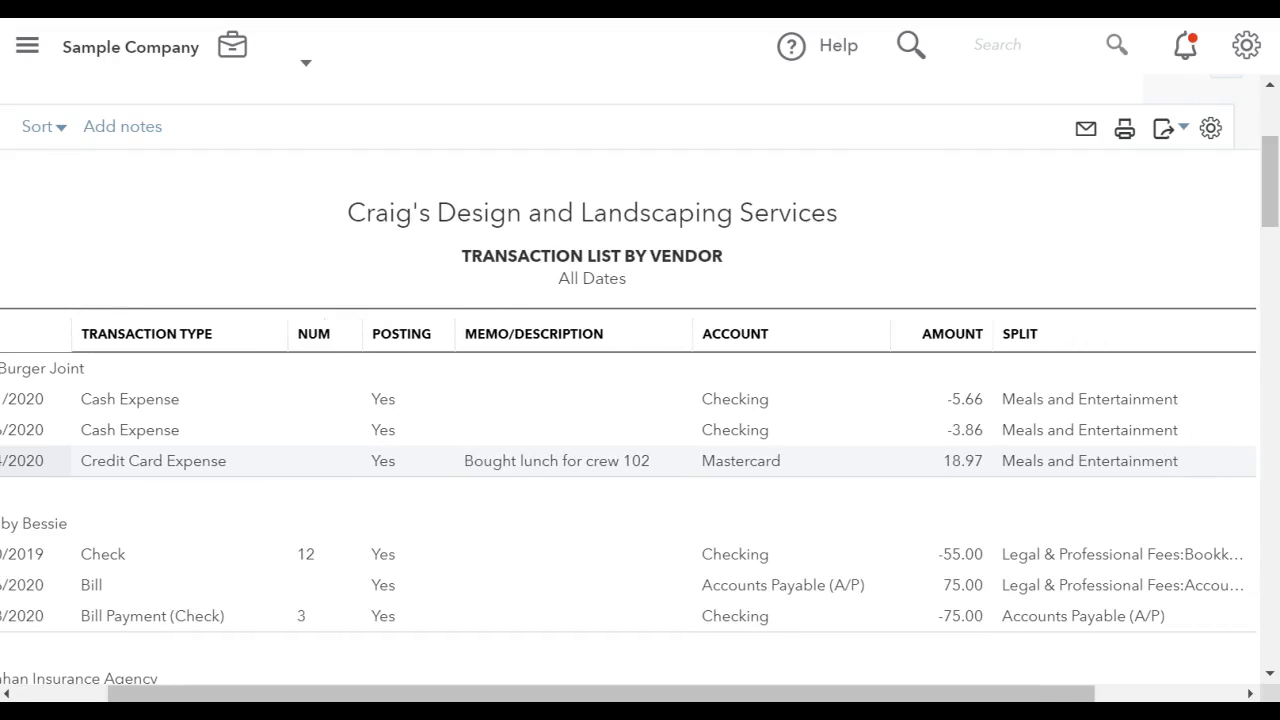
Preview the vendor transaction report for printing in landscape and in portrait orientation, and close the preview.
{"action": "left_click", "coordinate": [1124, 128]}
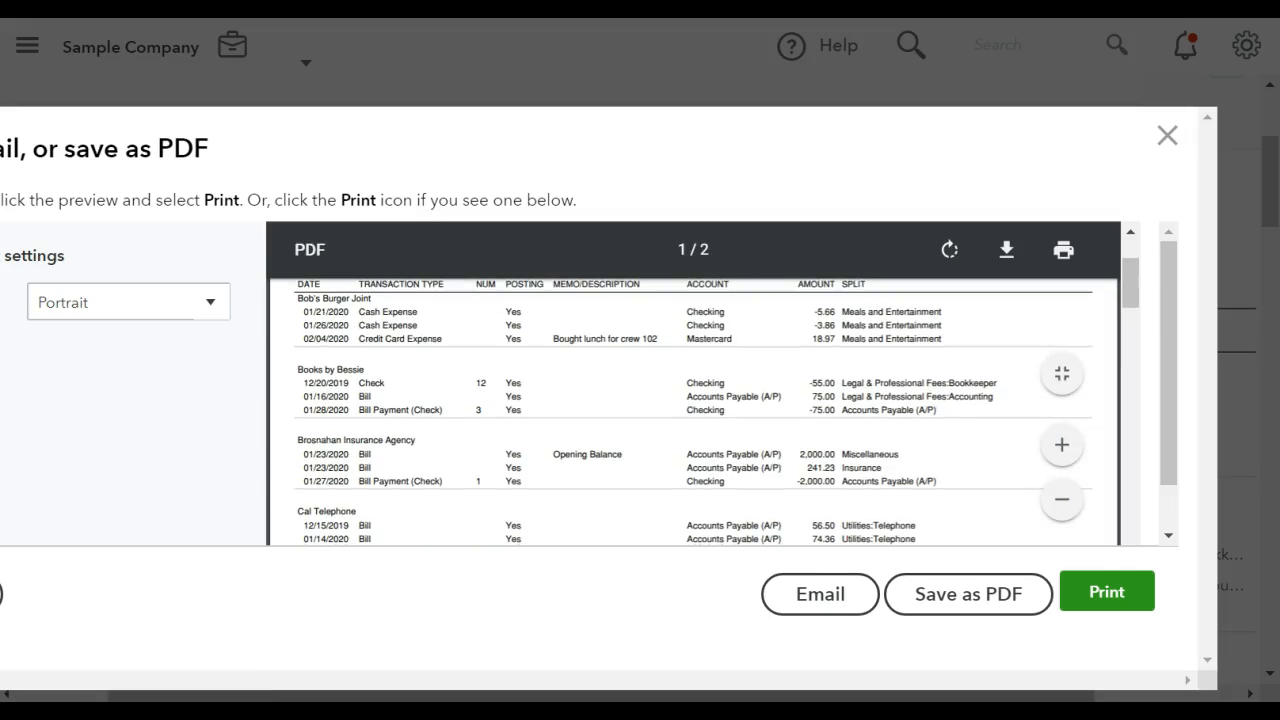
{"action": "left_click", "coordinate": [208, 302]}
{"action": "left_click", "coordinate": [86, 380]}
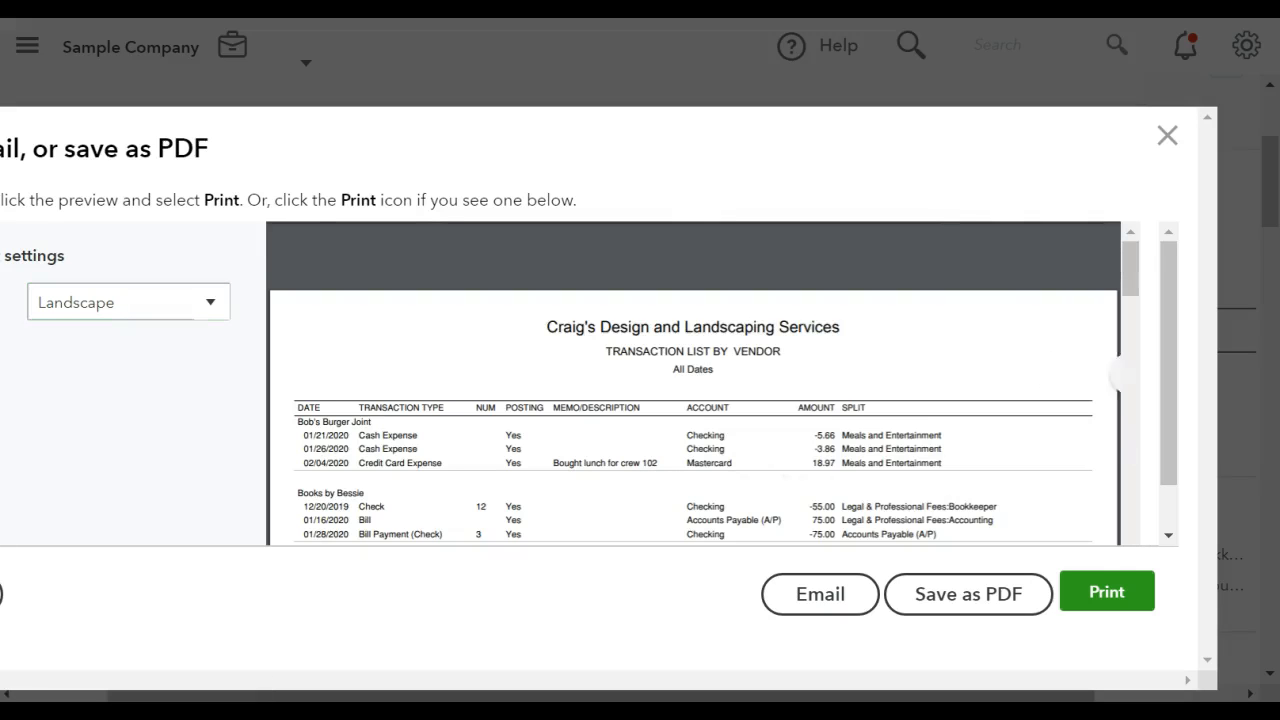
{"action": "left_click", "coordinate": [210, 302]}
{"action": "left_click", "coordinate": [64, 345]}
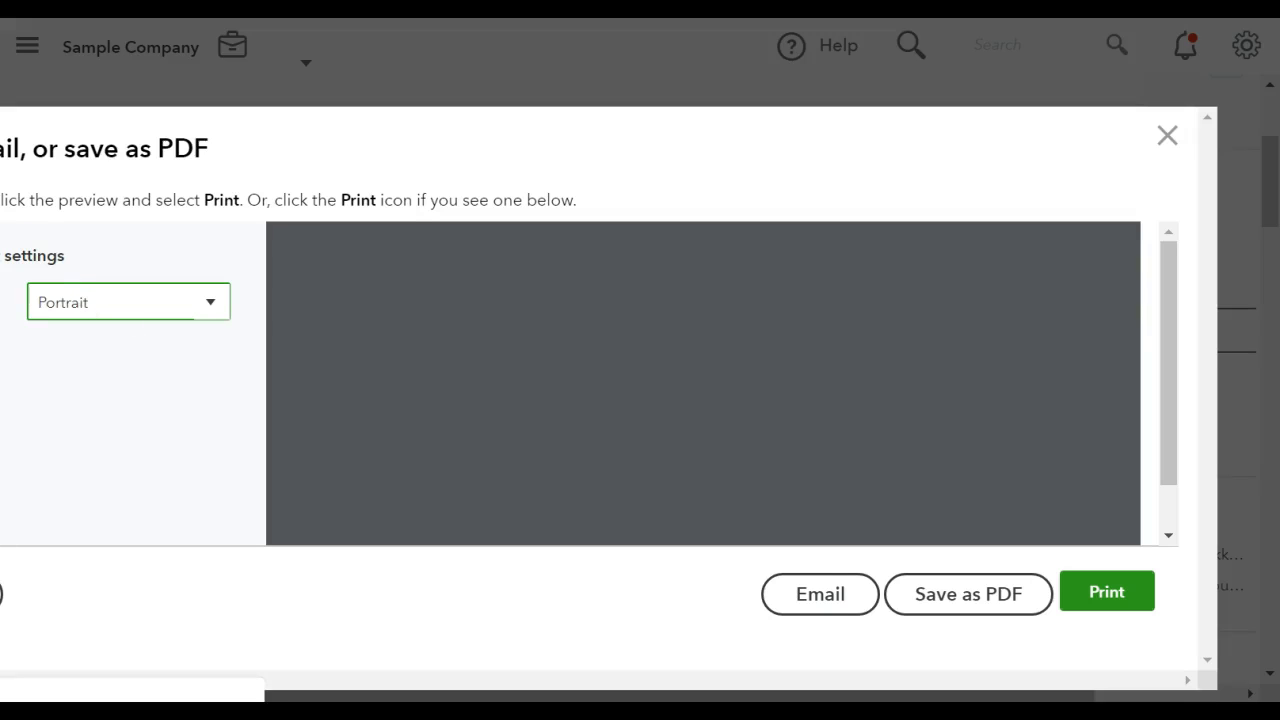
{"action": "left_click", "coordinate": [1167, 135]}
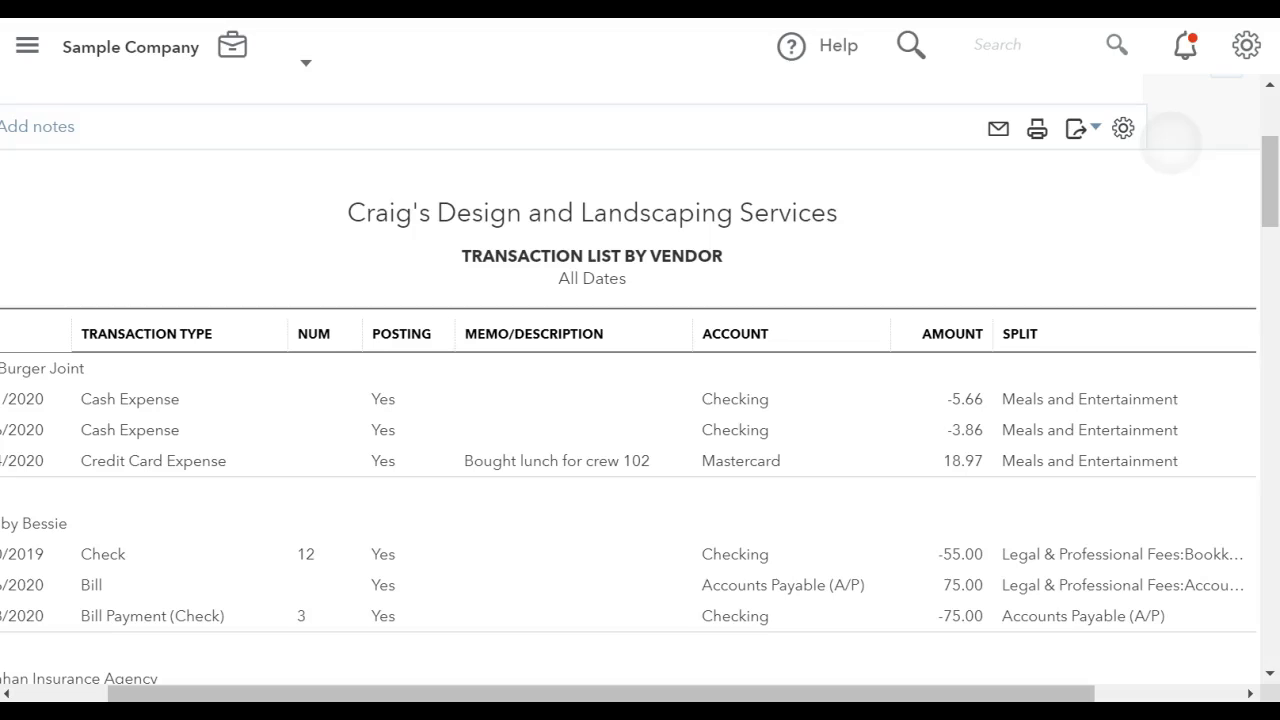
Open the settings for saving the customized Transaction List by Vendor report.
{"action": "scroll", "coordinate": [640, 380], "scroll_direction": "up", "scroll_amount": 3}
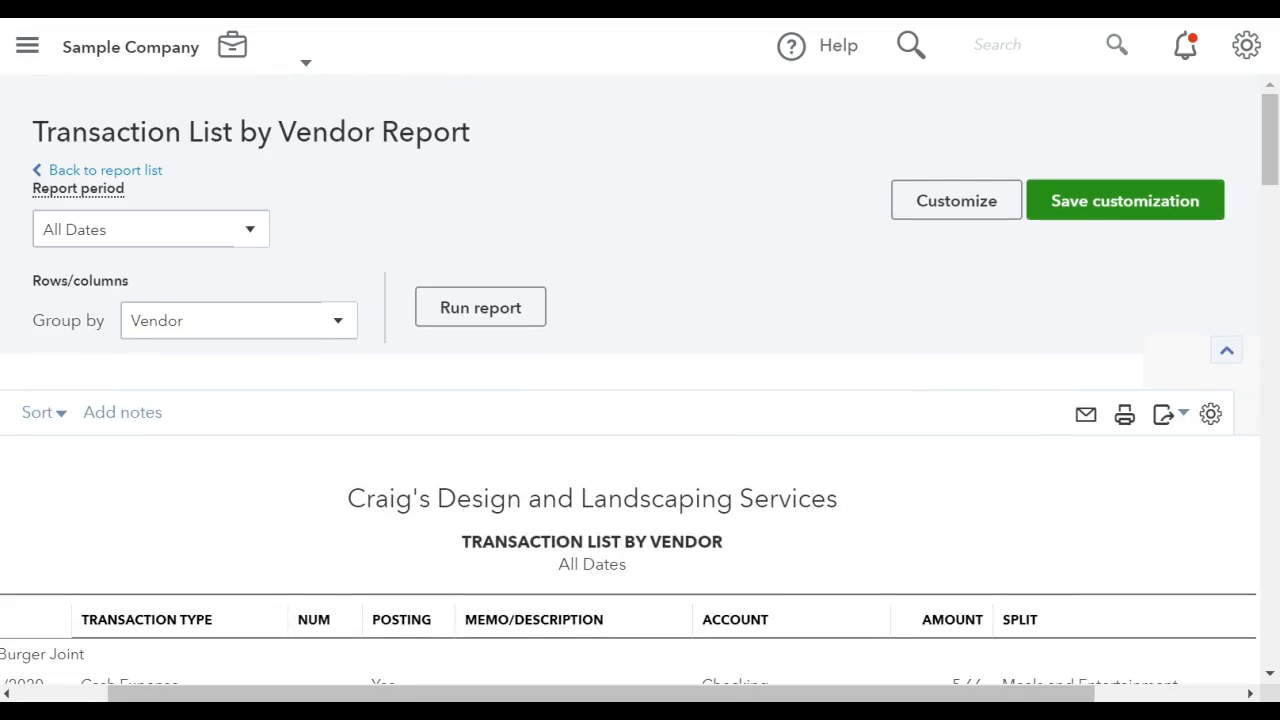
{"action": "scroll", "coordinate": [803, 486], "scroll_direction": "down", "scroll_amount": 1}
{"action": "scroll", "coordinate": [803, 486], "scroll_direction": "left", "scroll_amount": 1}
{"action": "scroll", "coordinate": [803, 486], "scroll_direction": "right", "scroll_amount": 1}
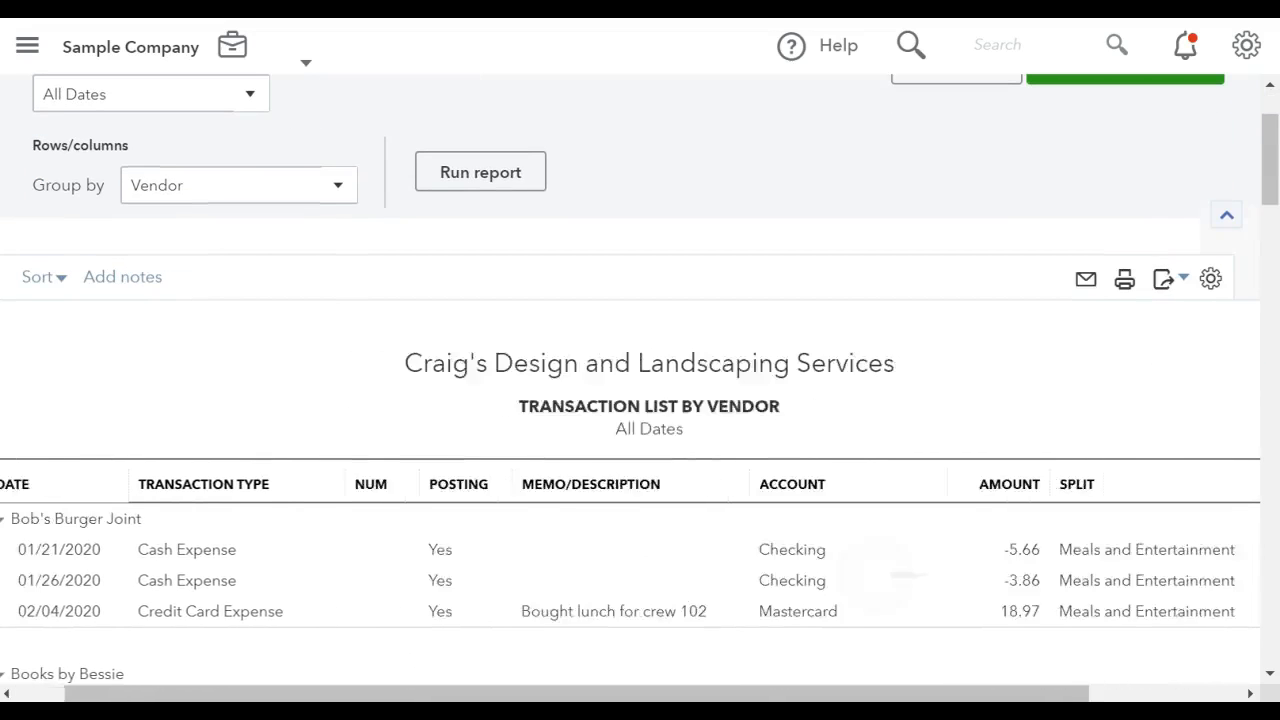
{"action": "scroll", "coordinate": [885, 575], "scroll_direction": "right", "scroll_amount": 1}
{"action": "scroll", "coordinate": [885, 575], "scroll_direction": "up", "scroll_amount": 1}
{"action": "left_click", "coordinate": [1112, 204]}
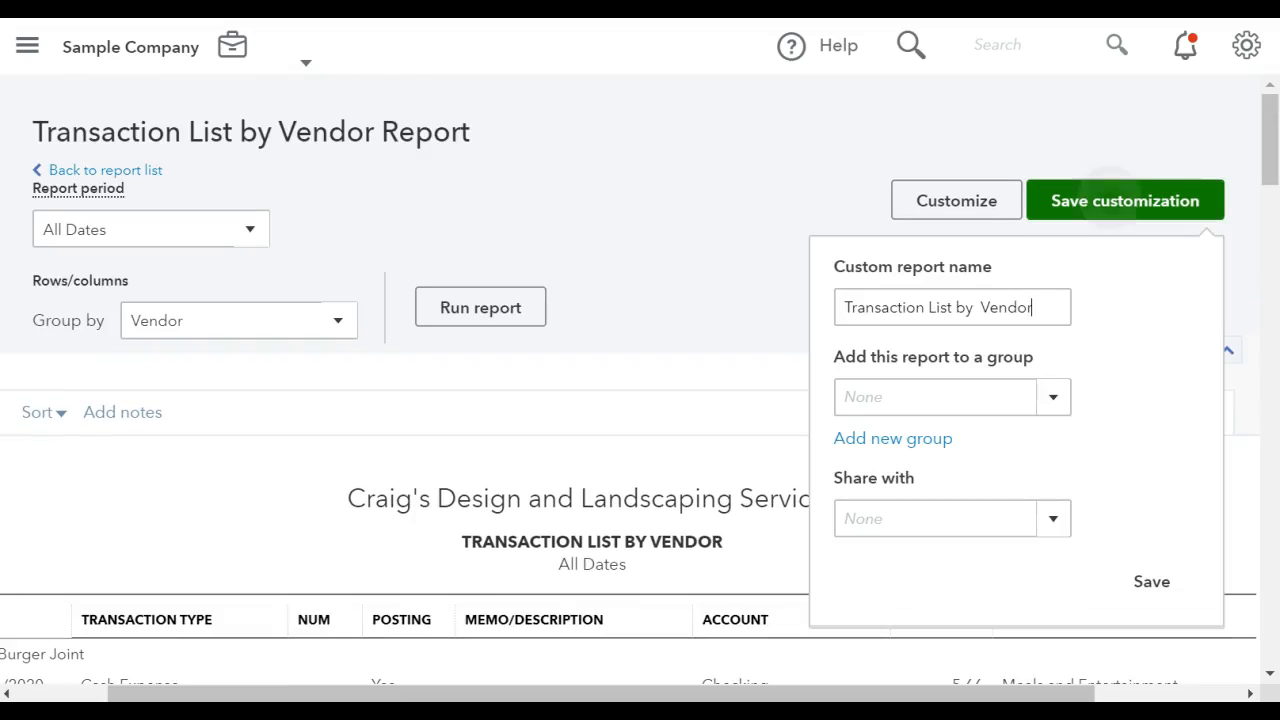